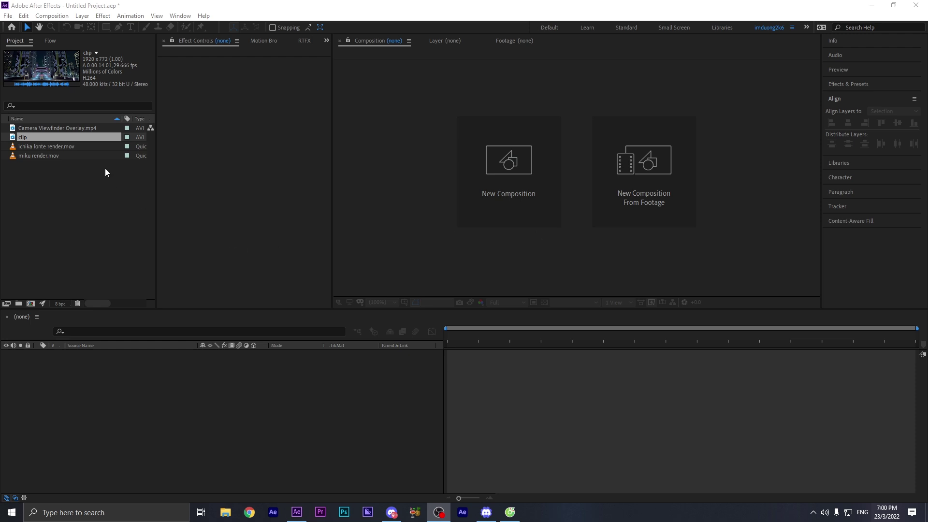
- Open the clip footage and trim it to an in point of 0:00:02:03 and an out point of 0:00:06:13
double_click(58, 138)
left_click_drag(333, 284, 280, 301)
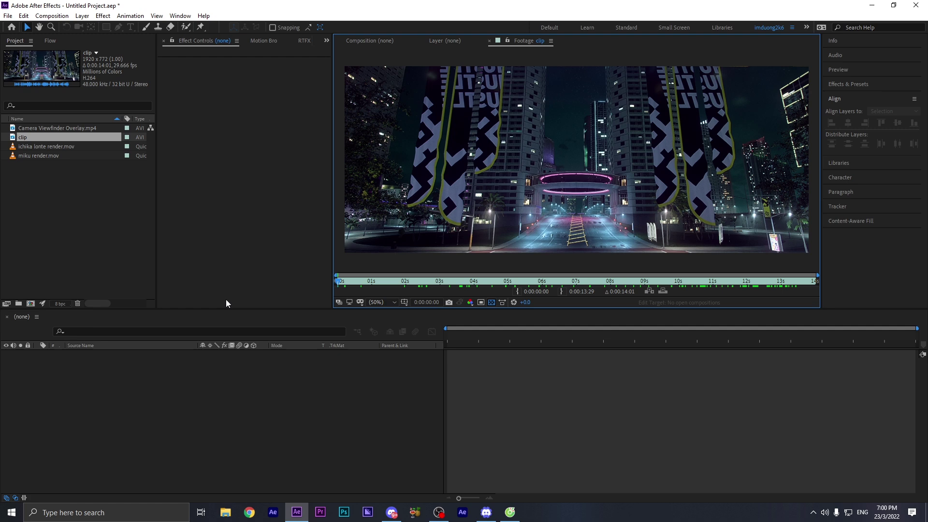
mouse_move(339, 281)
left_mouse_down()
mouse_move(445, 279)
mouse_move(344, 280)
left_mouse_up()
left_click_drag(343, 285, 557, 283)
left_click(518, 292)
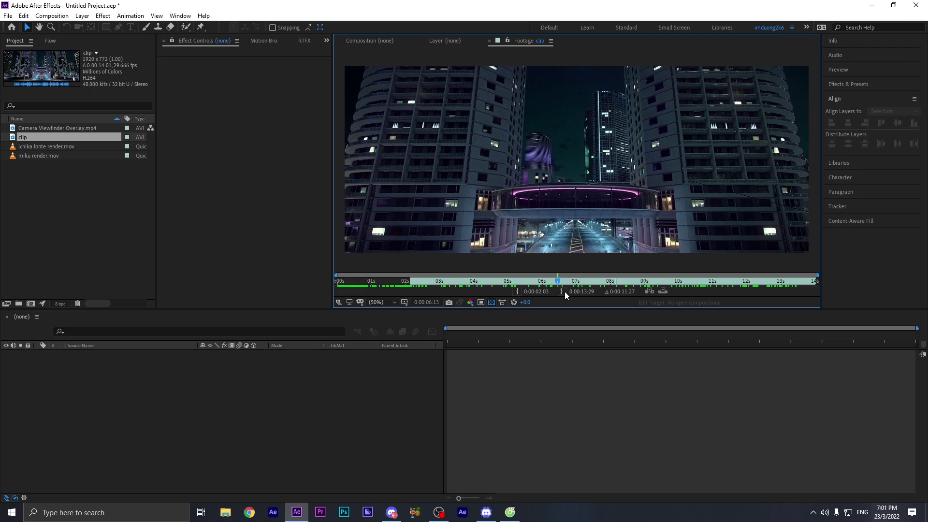
left_click(561, 292)
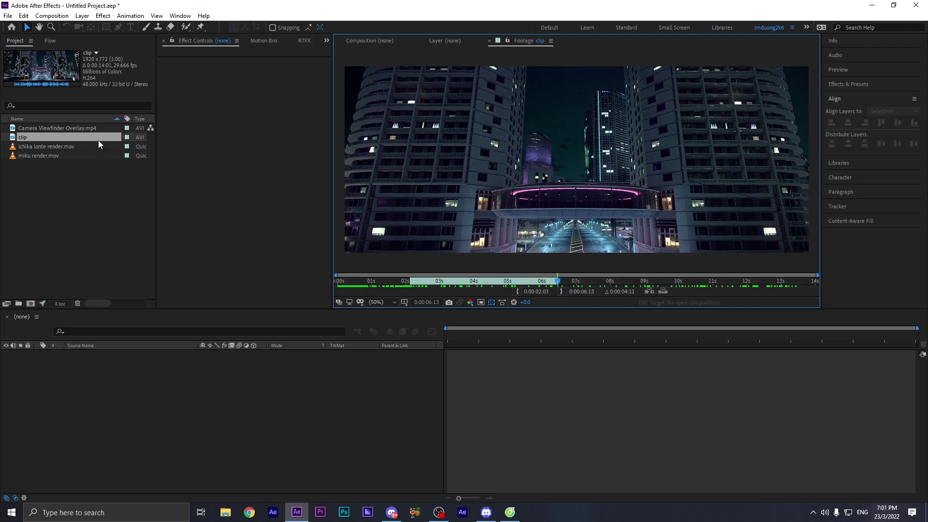
- Create a composition from the trimmed clip and check the frame rate in its composition settings
left_click_drag(100, 137, 90, 376)
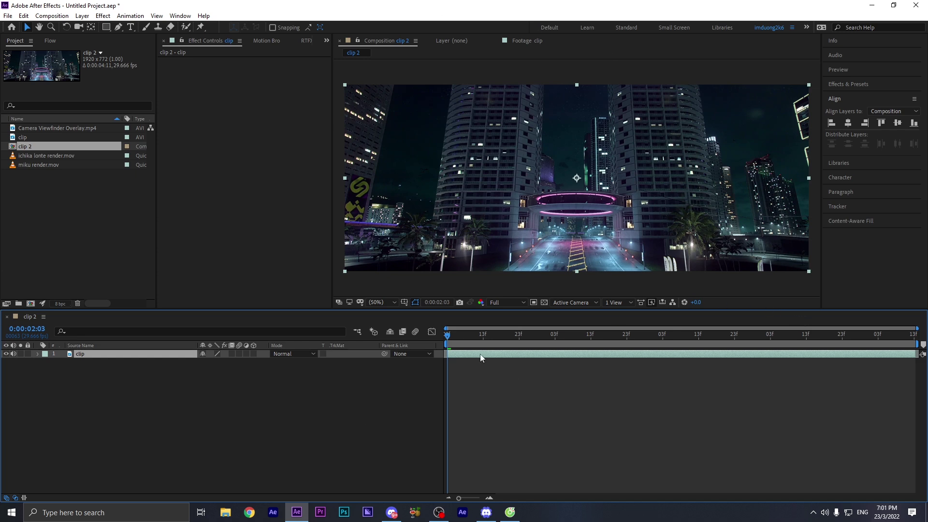
key("ctrl+k")
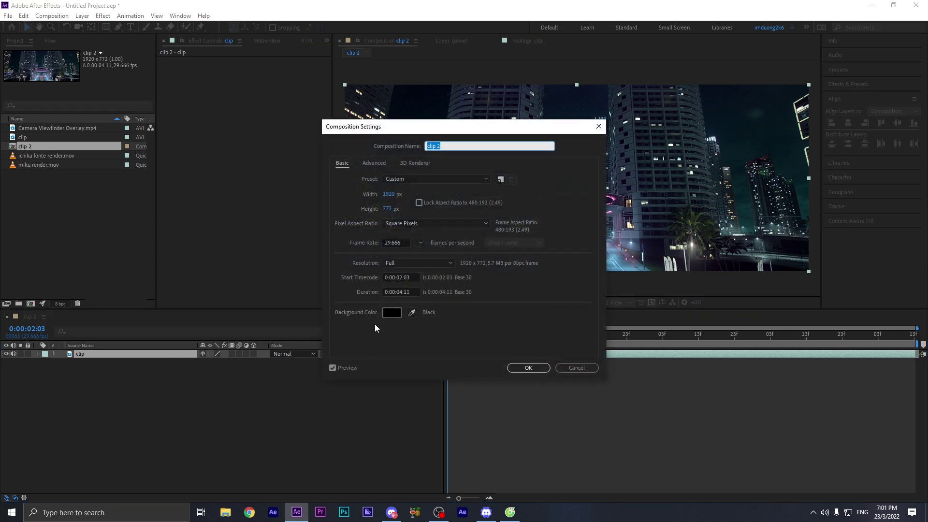
left_click(403, 244)
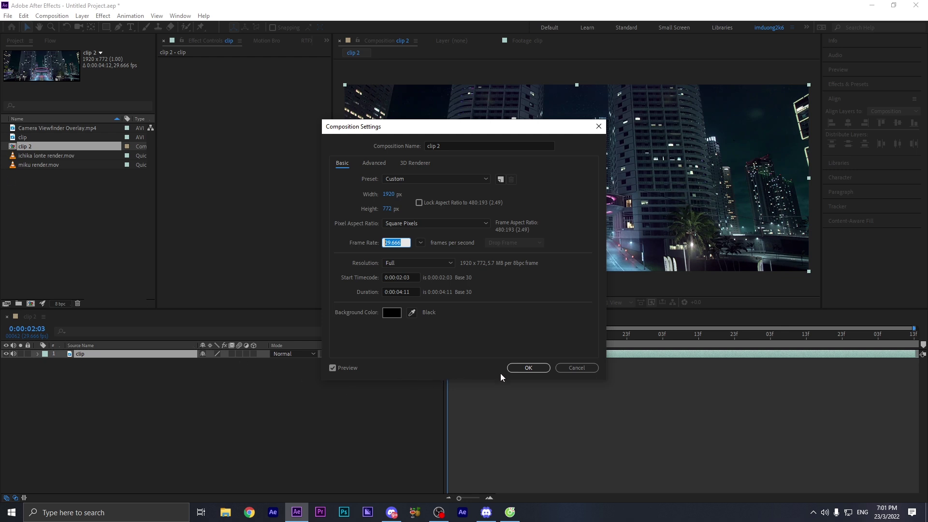
left_click(527, 367)
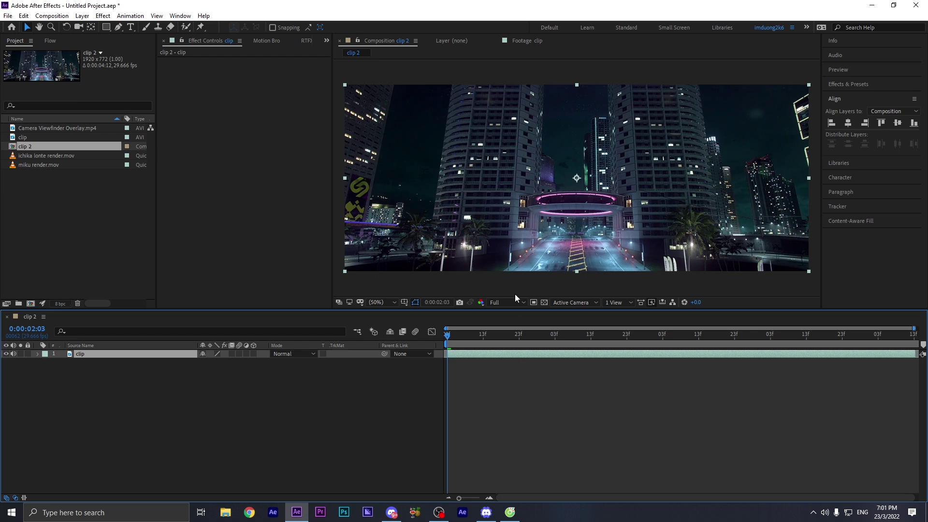
- Start the 3D Camera Tracker analysis on the clip layer
scroll(547, 158, "up", 4)
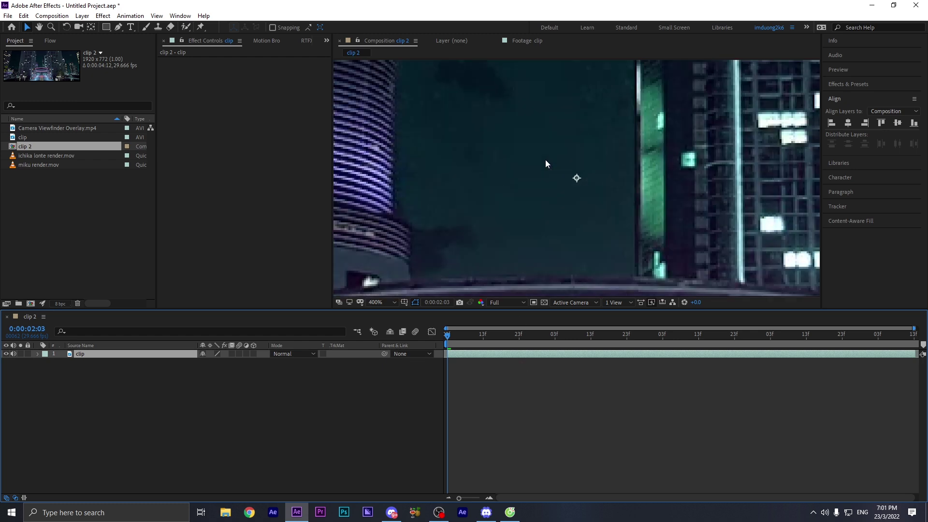
scroll(545, 160, "down", 2)
scroll(545, 164, "up", 4)
scroll(567, 197, "down", 8)
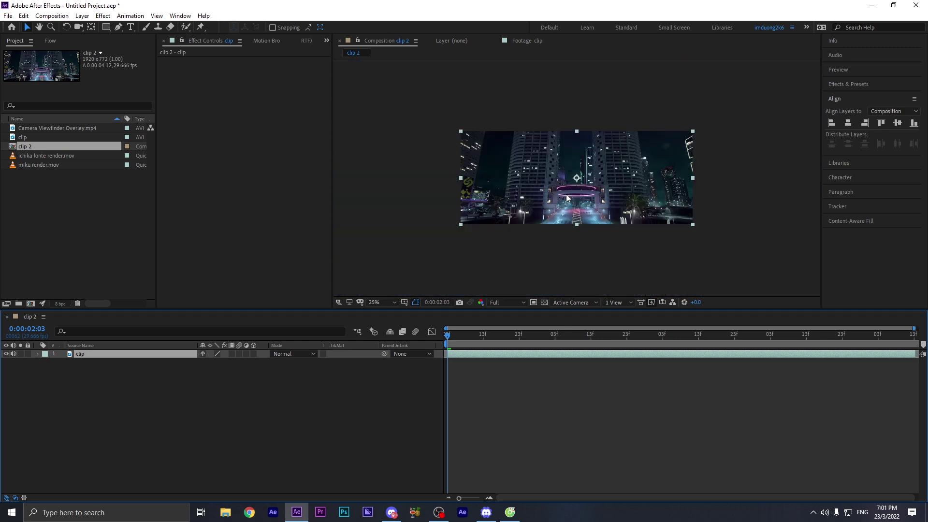
scroll(567, 197, "up", 1)
left_click(838, 201)
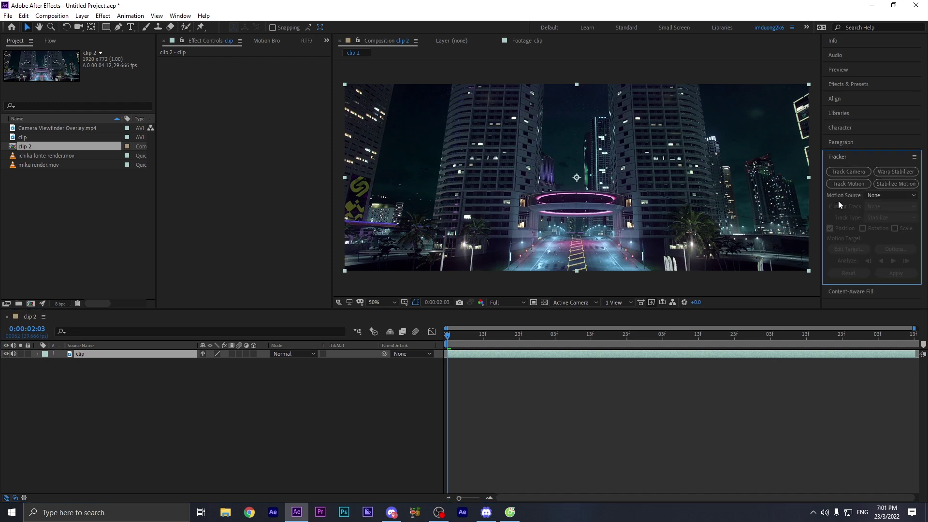
left_click(848, 172)
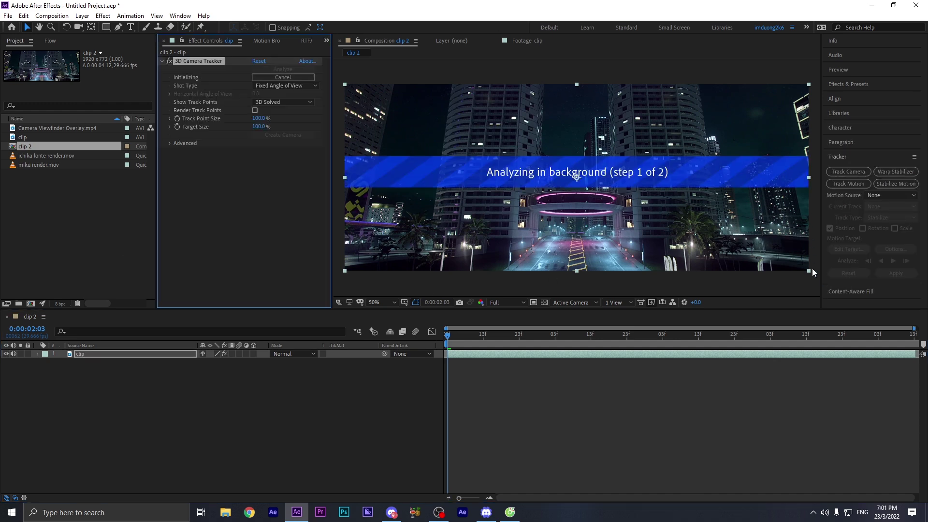
left_click(184, 16)
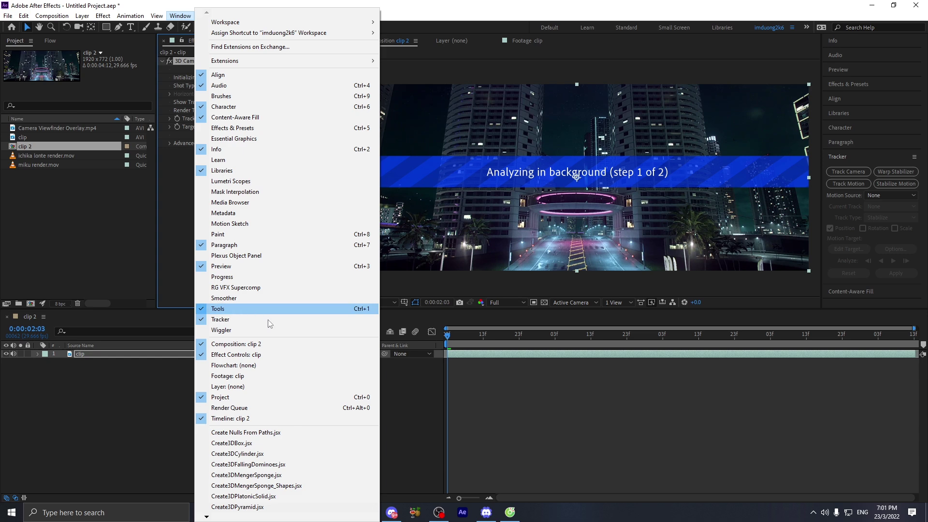
left_click(231, 320)
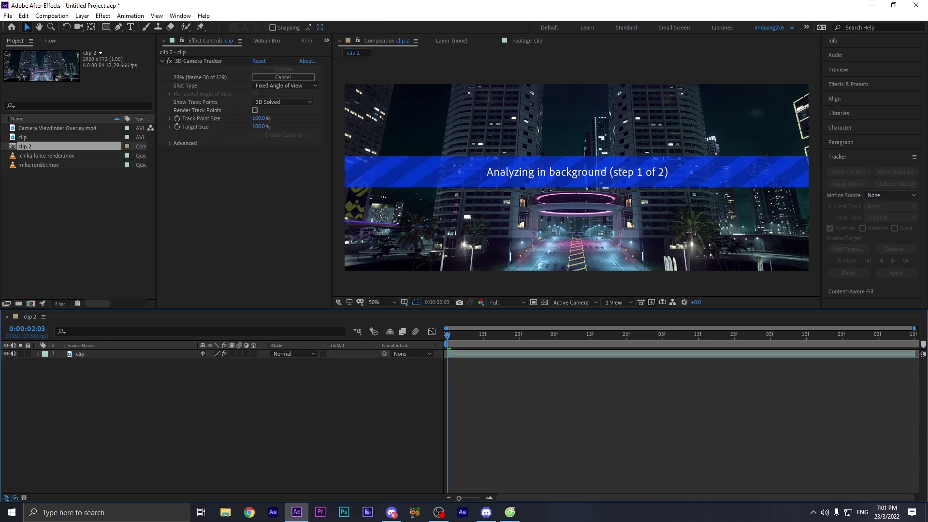
key("alt+Tab")
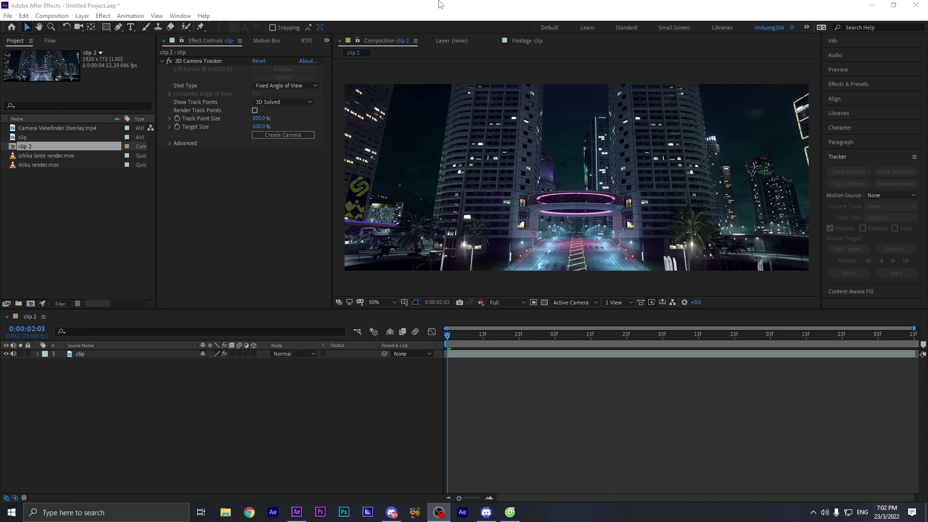
- Set the preview resolution to Third and display the 3D Camera Tracker's track points at 0:00:02:03
left_click(506, 334)
left_click(518, 304)
left_click(514, 350)
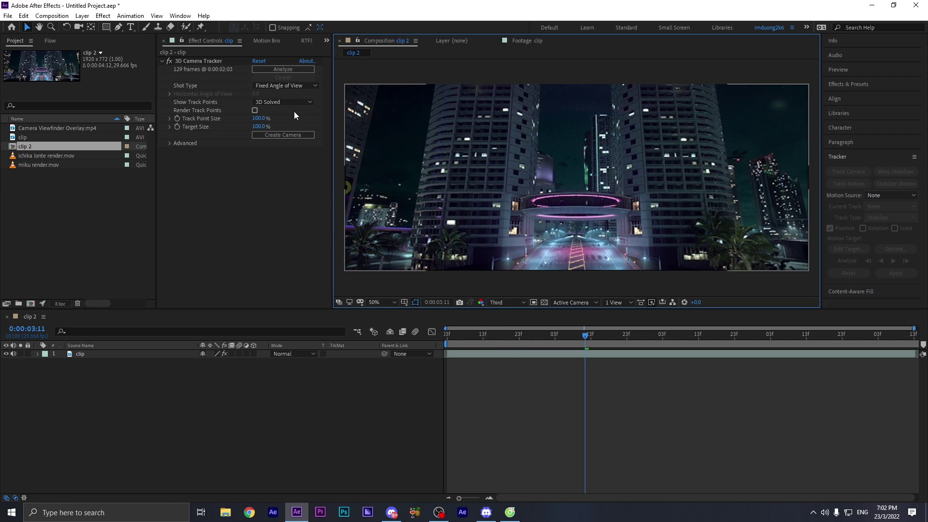
left_click(201, 62)
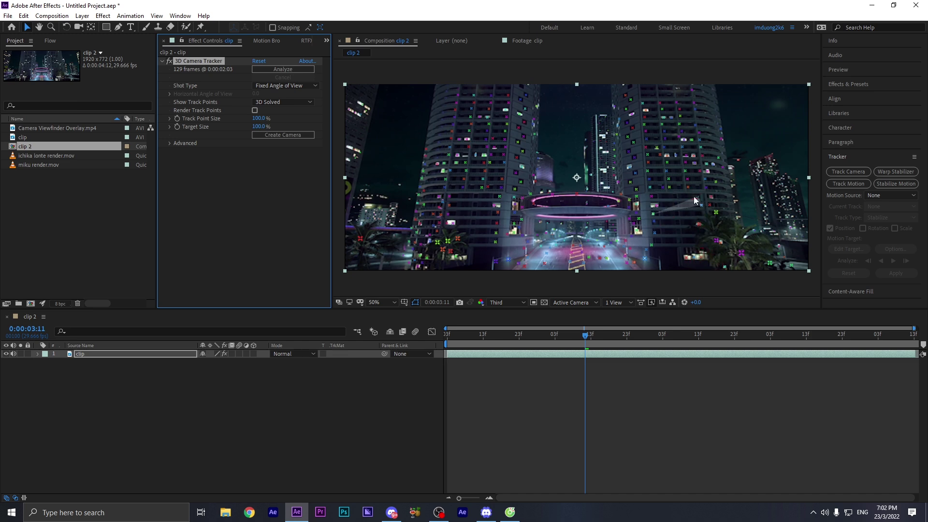
key("space")
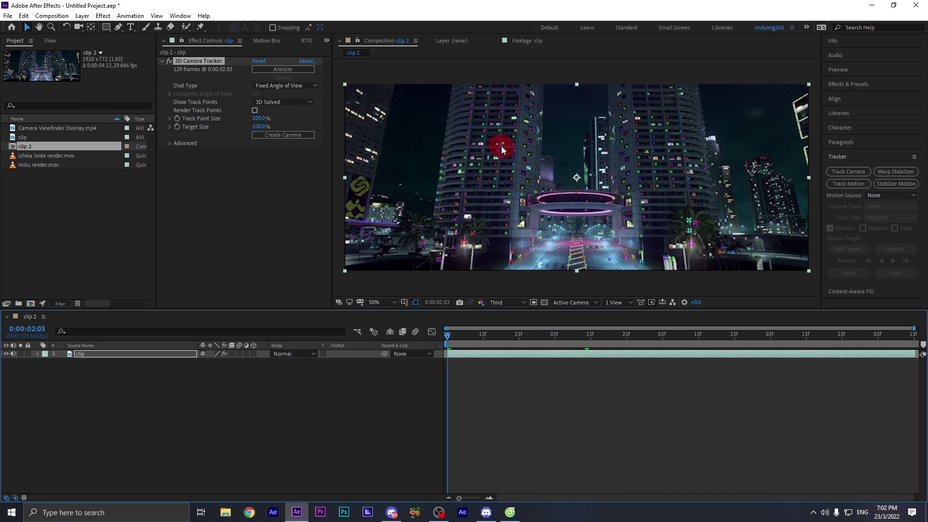
- Select the track points across the face of the left-hand tower and create a null and camera from them
left_click(469, 88)
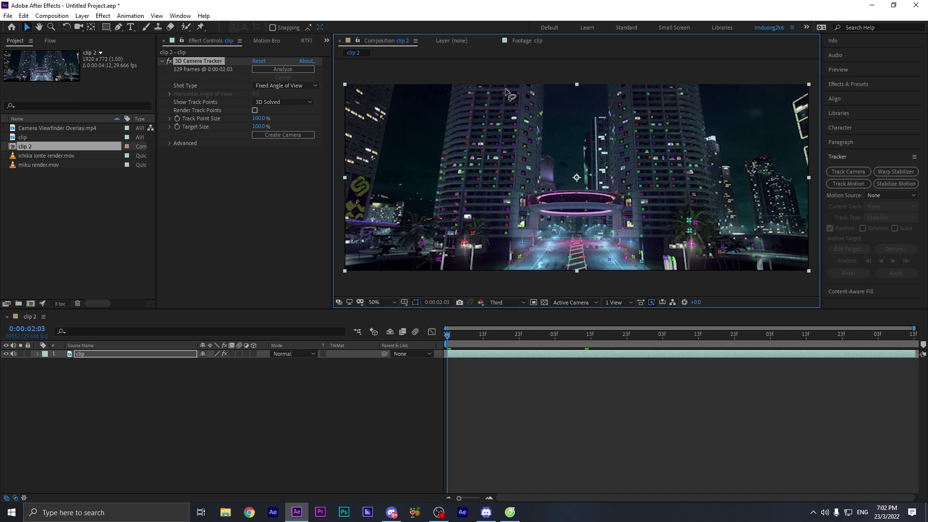
mouse_move(522, 89)
left_mouse_down()
mouse_move(516, 196)
mouse_move(448, 189)
left_mouse_up()
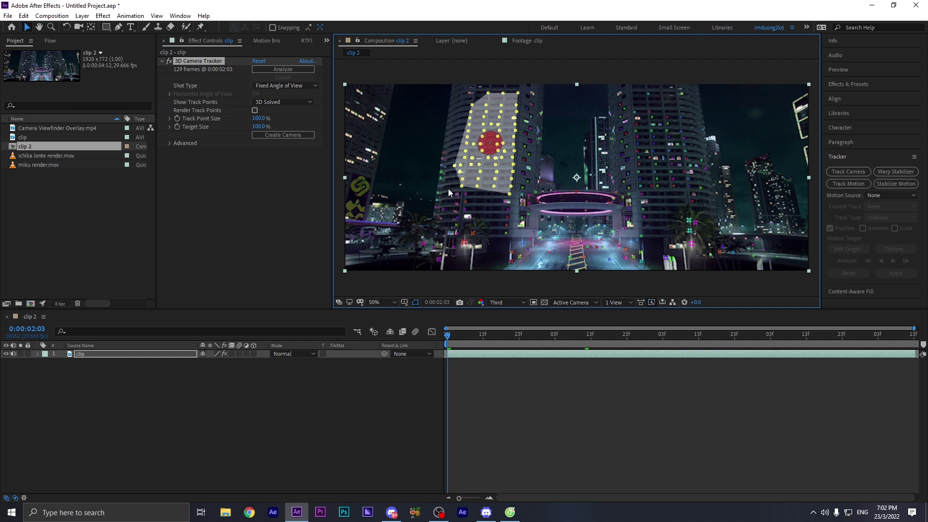
right_click(488, 136)
left_click(499, 160)
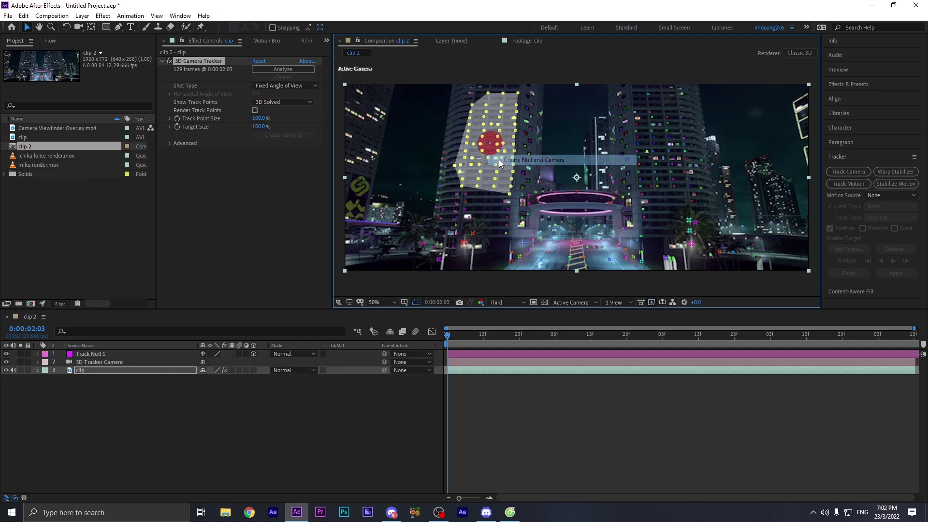
- Display the track points again, select those across the right-hand tower and create a second null from them
left_click(691, 155)
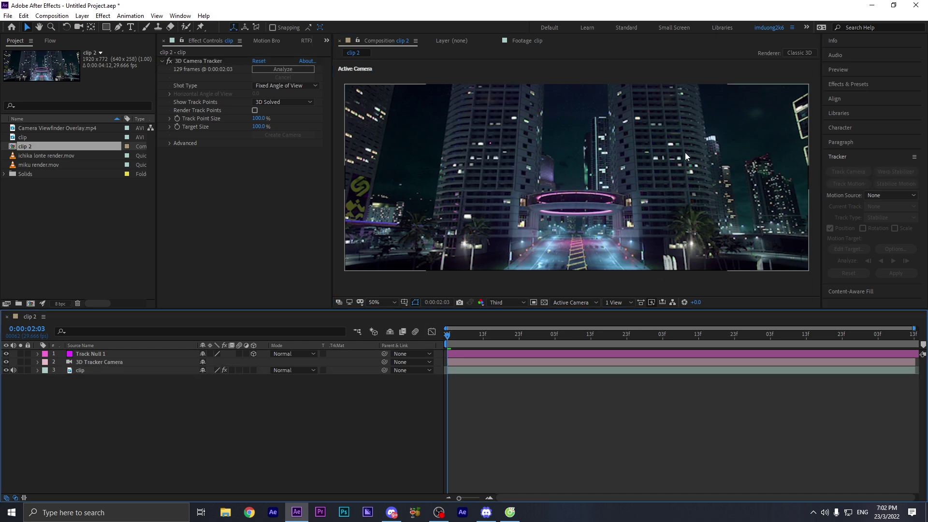
left_click(216, 62)
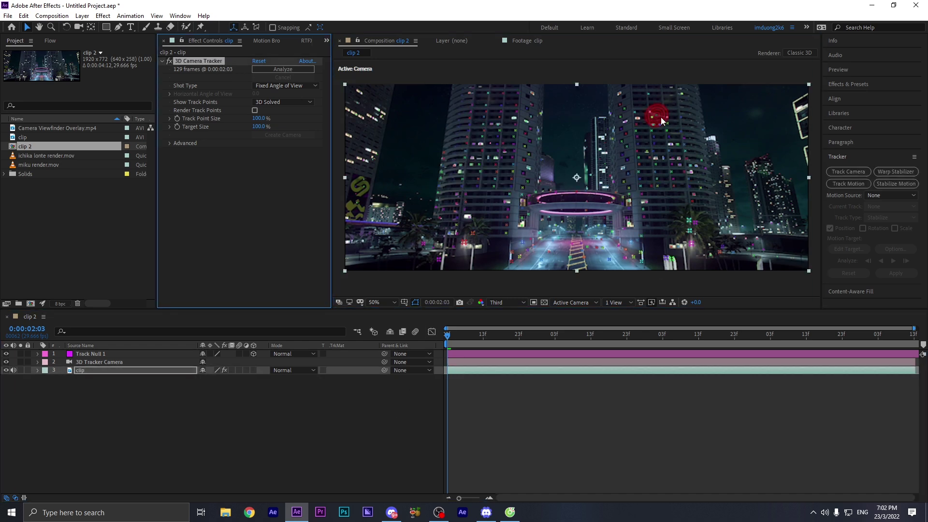
mouse_move(681, 98)
left_mouse_down()
mouse_move(621, 97)
mouse_move(618, 146)
mouse_move(634, 196)
mouse_move(687, 201)
mouse_move(697, 168)
mouse_move(689, 98)
left_mouse_up()
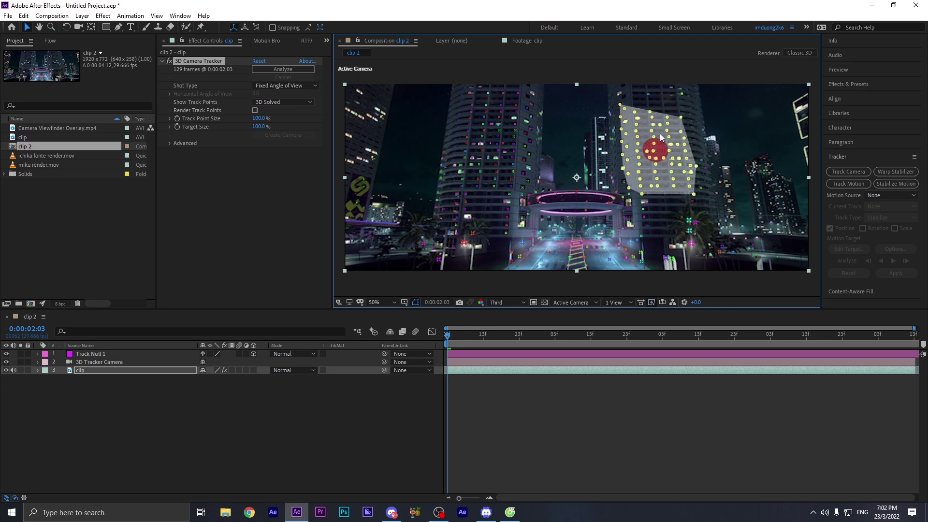
right_click(660, 140)
left_click(676, 169)
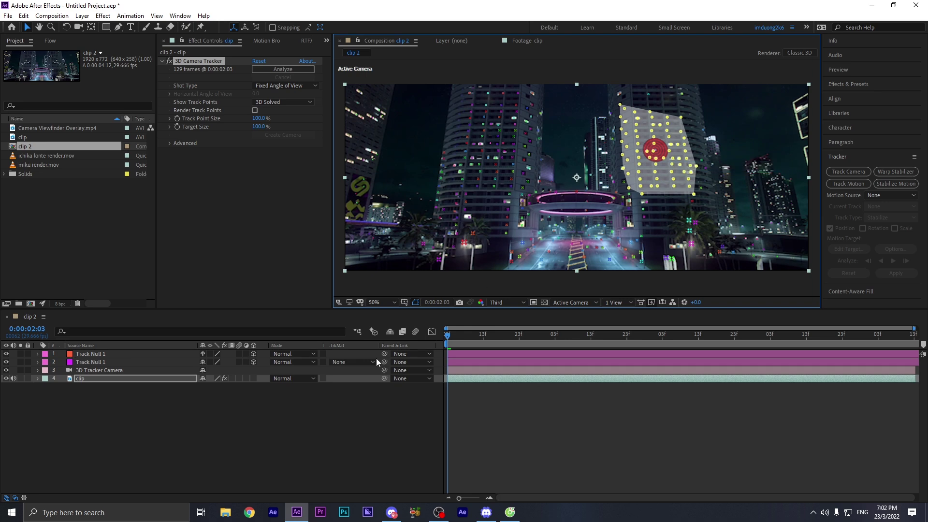
- Reveal the Position property of the right-hand tower's track null
left_click(290, 417)
left_click(122, 363)
left_click(121, 357)
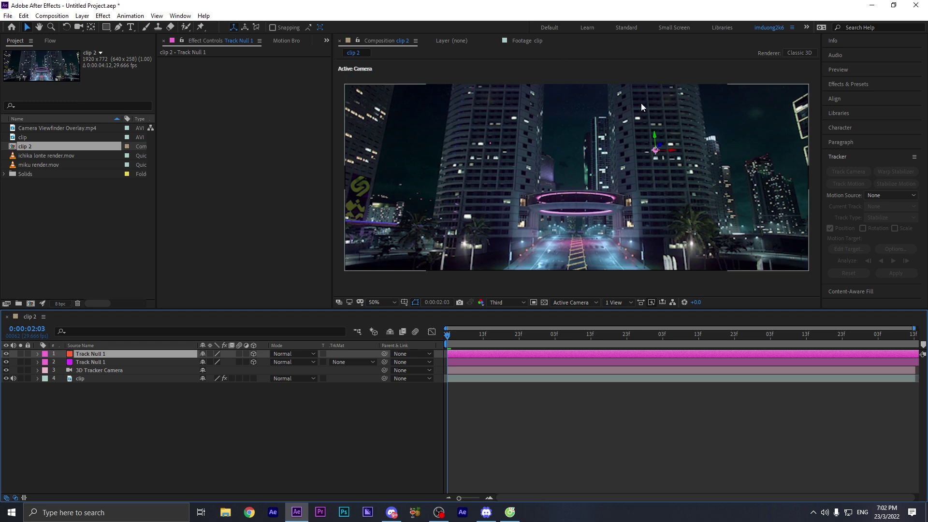
key("p")
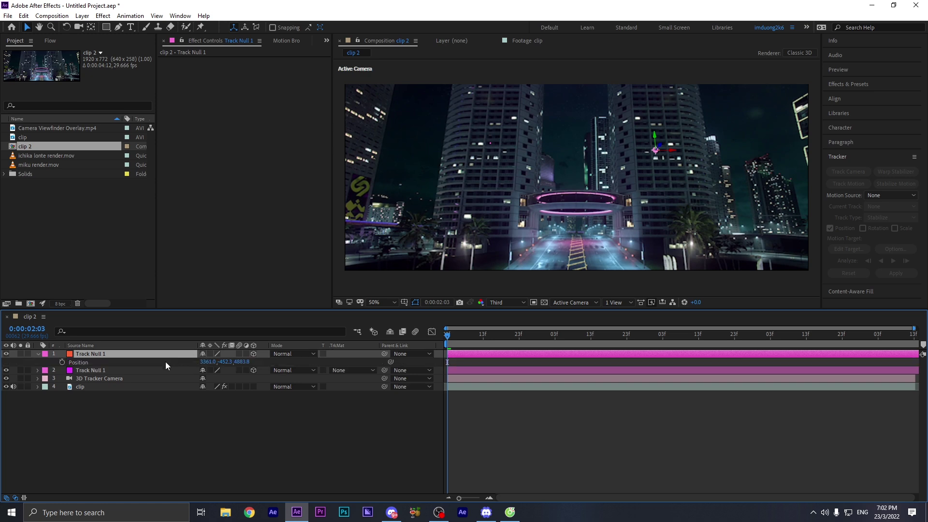
left_click(165, 361)
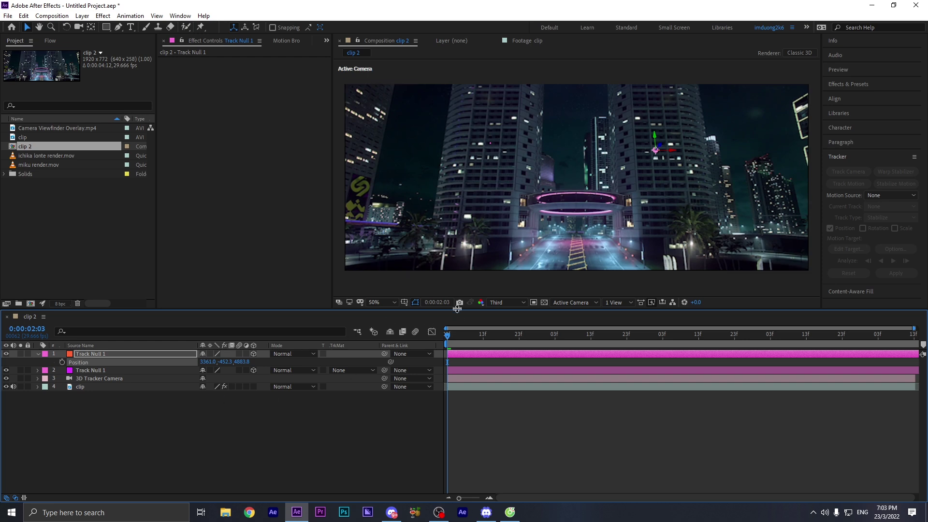
- Set the preview resolution to Full and examine the sky area between the towers up close for noise
left_click(503, 303)
left_click(504, 326)
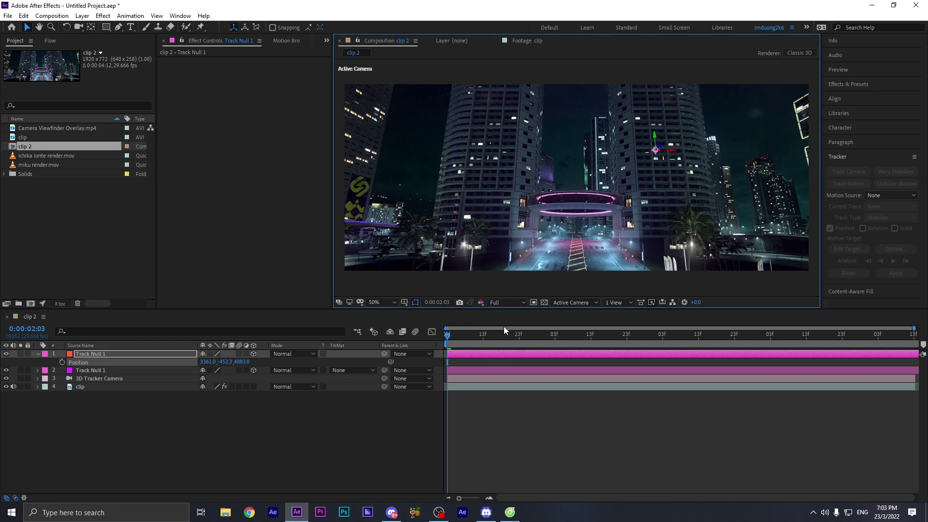
scroll(567, 223, "up", 6)
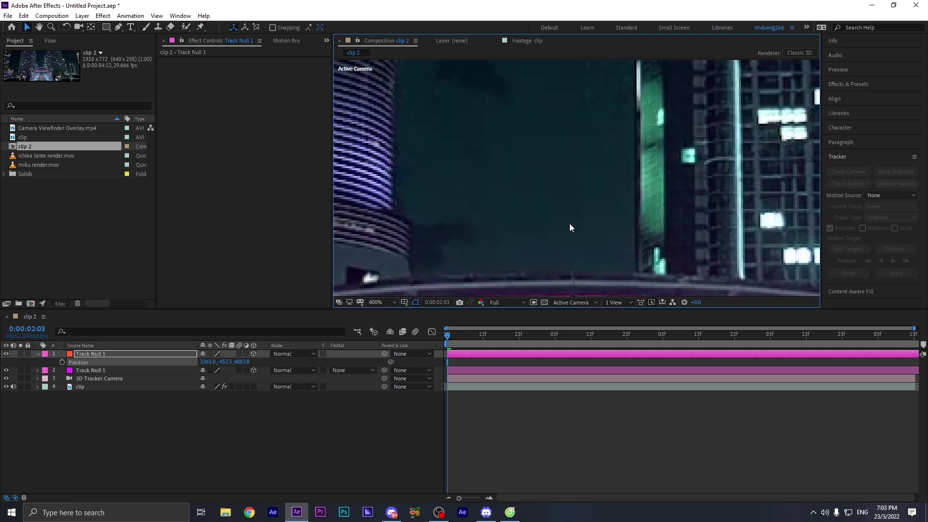
scroll(577, 225, "down", 2)
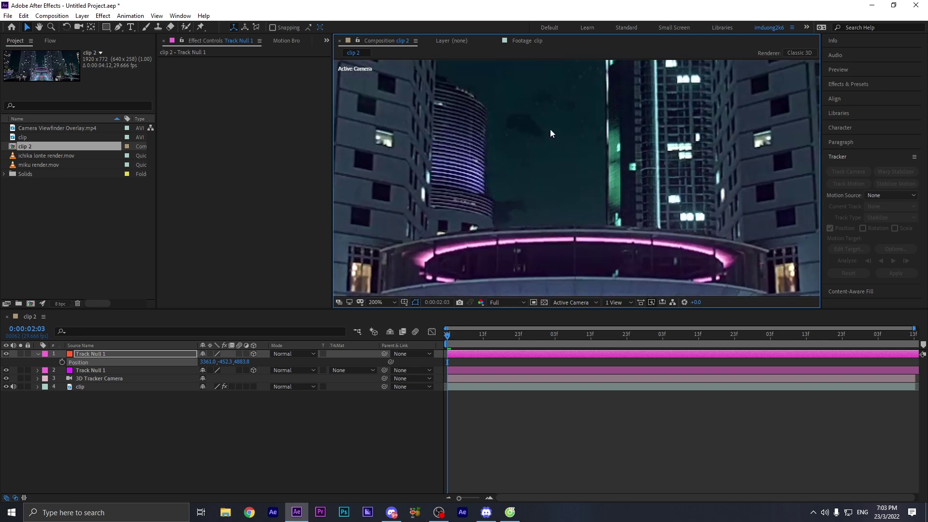
scroll(575, 140, "up", 2)
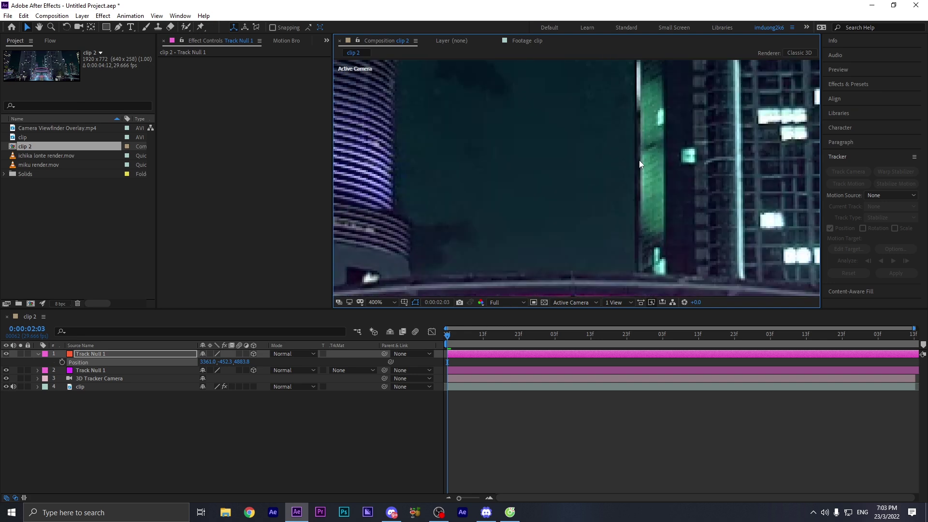
- Add a new adjustment layer and place it directly above the clip layer
right_click(304, 438)
mouse_move(379, 334)
left_click(460, 410)
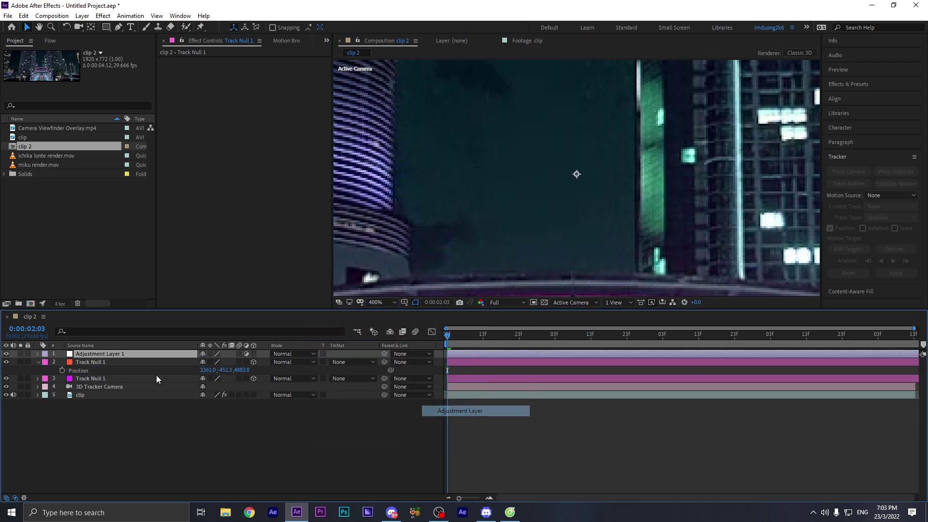
left_click_drag(104, 356, 110, 396)
left_click_drag(107, 390, 91, 389)
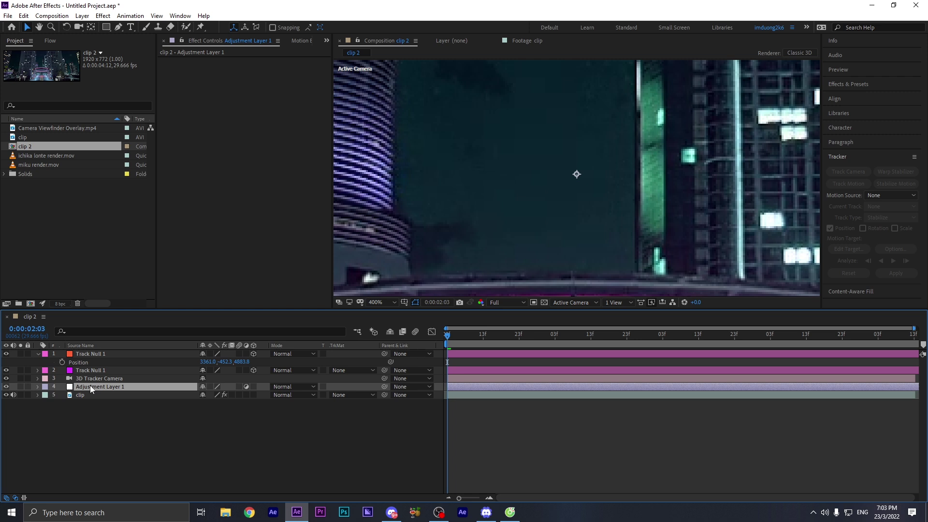
- Apply the Remove Grain effect to the adjustment layer above the clip
key("ctrl+space")
type("re")
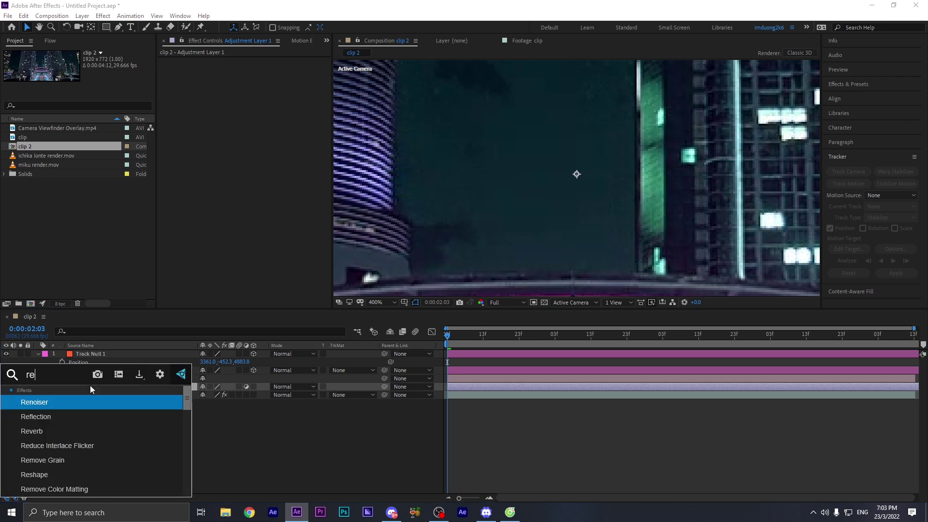
type("m")
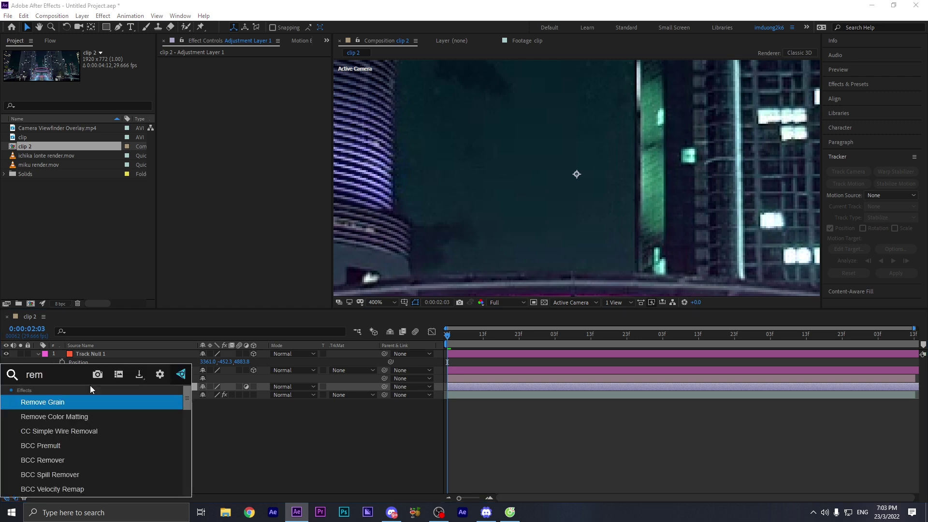
left_click(117, 404)
- Toggle Remove Grain off and on to compare the noise in the preview region between the towers
scroll(518, 161, "down", 2)
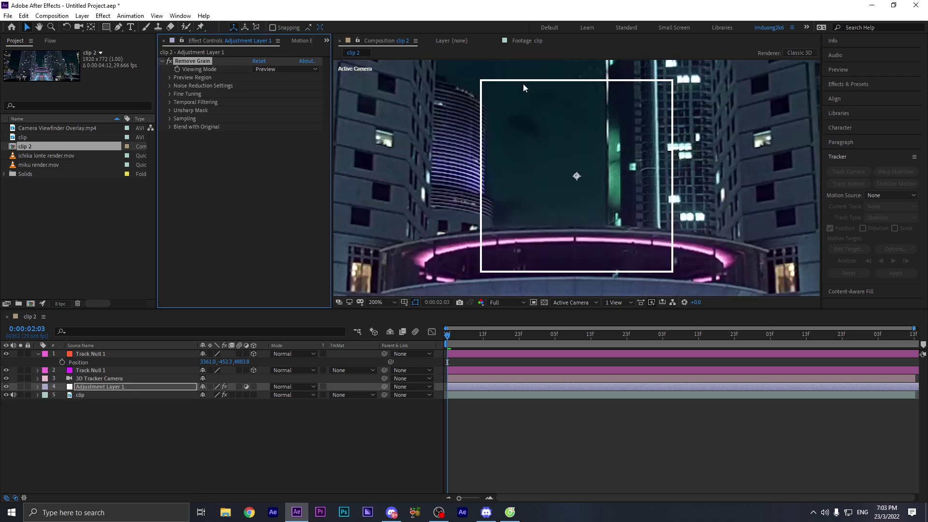
left_click(262, 69)
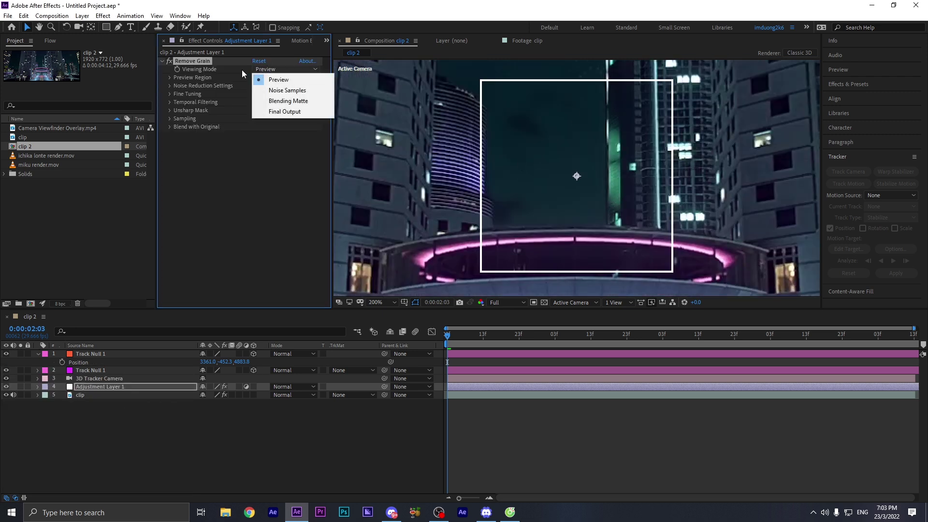
left_click(227, 75)
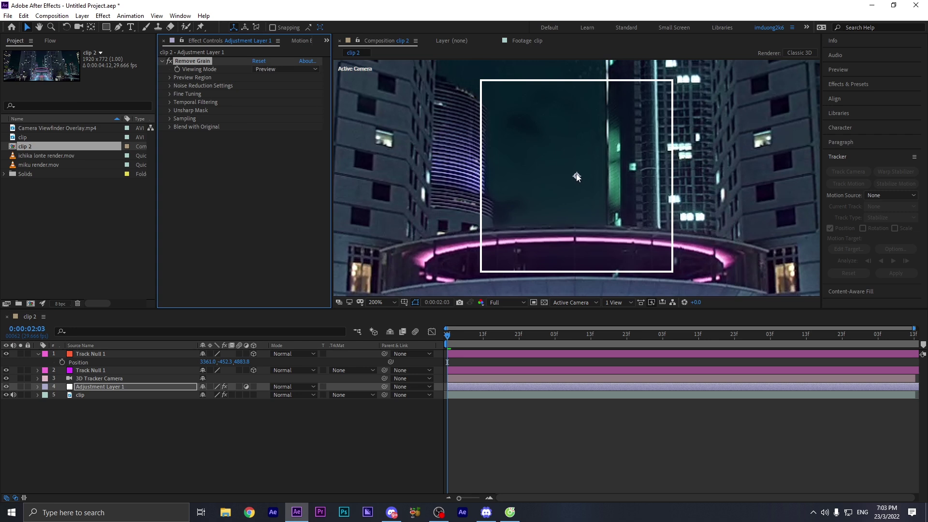
left_click(172, 60)
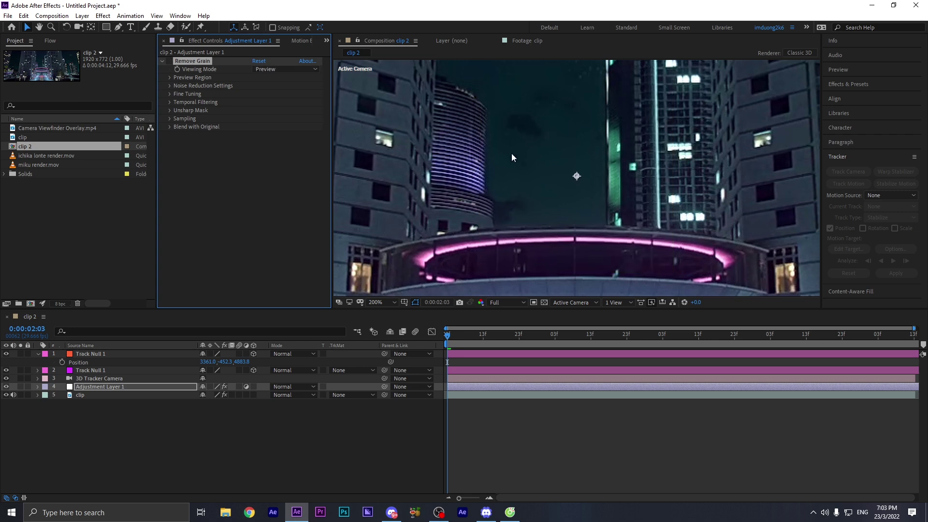
left_click(169, 60)
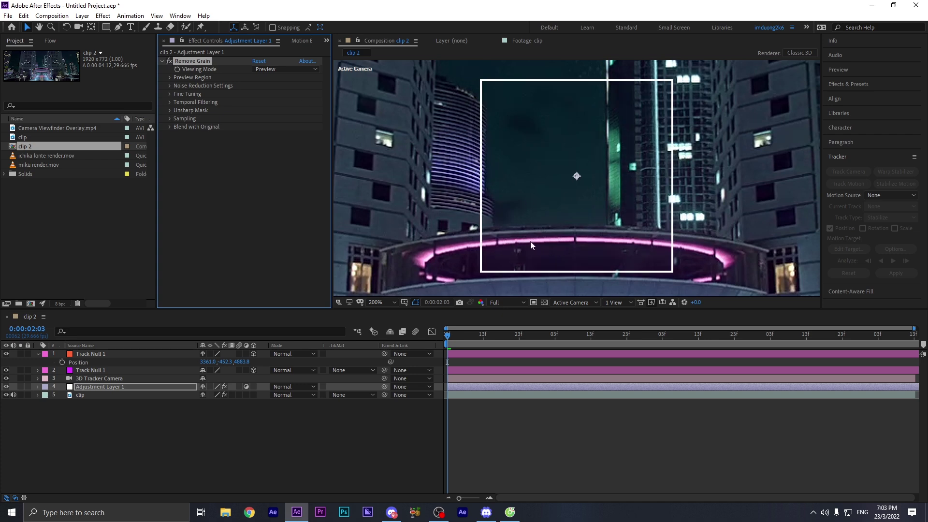
left_click(169, 60)
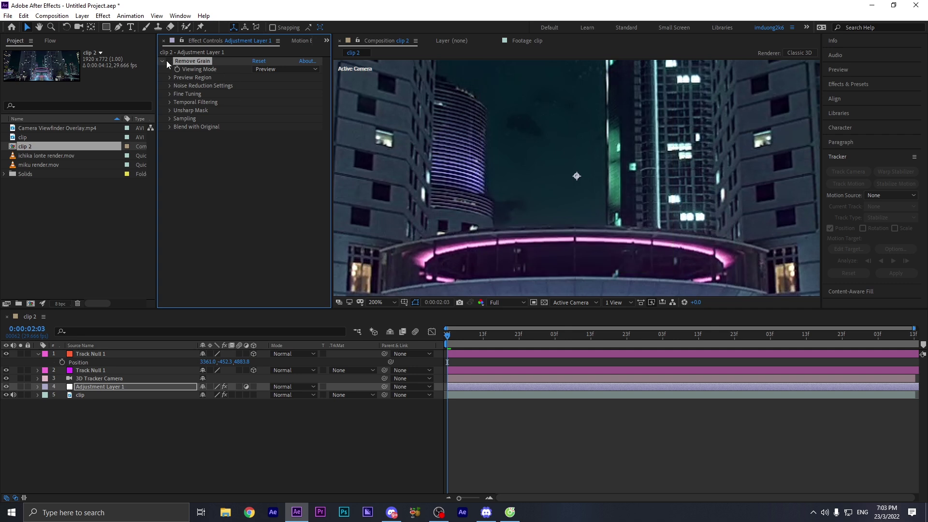
left_click(167, 61)
left_click(167, 61)
left_click(168, 60)
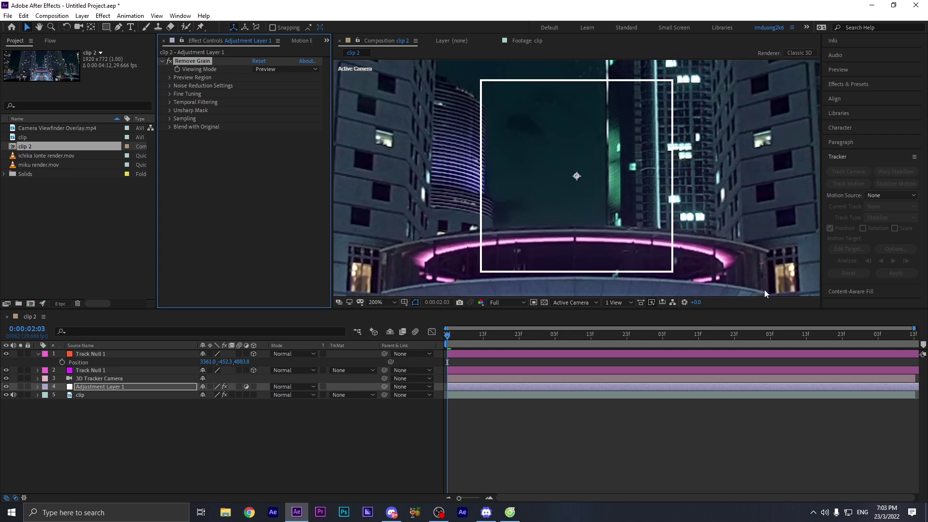
- Set Remove Grain's Viewing Mode to Final Output and check the sky between the towers up close
scroll(590, 144, "down", 3)
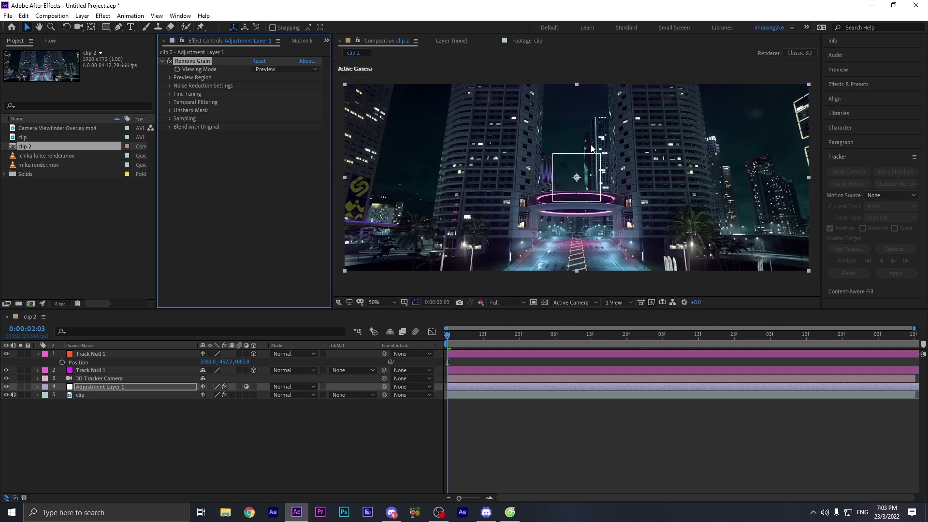
left_click(265, 70)
left_click(274, 112)
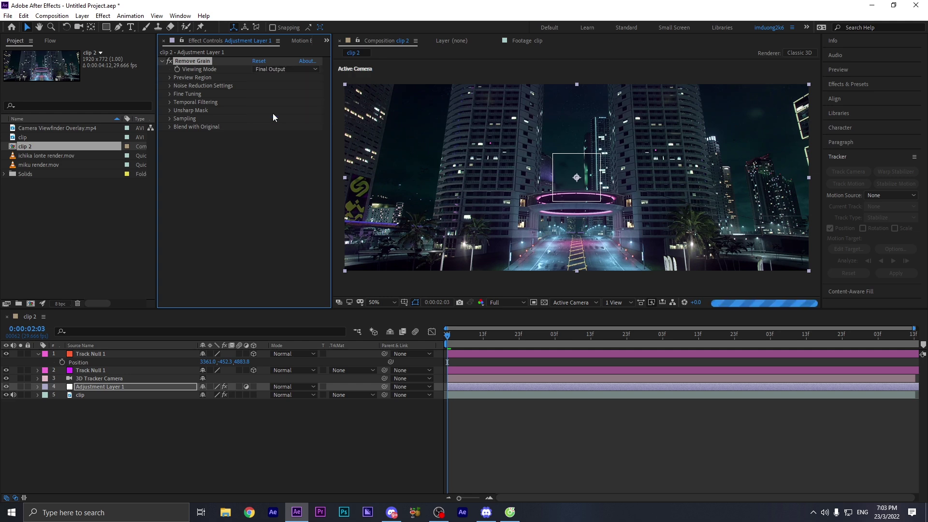
scroll(638, 165, "up", 5)
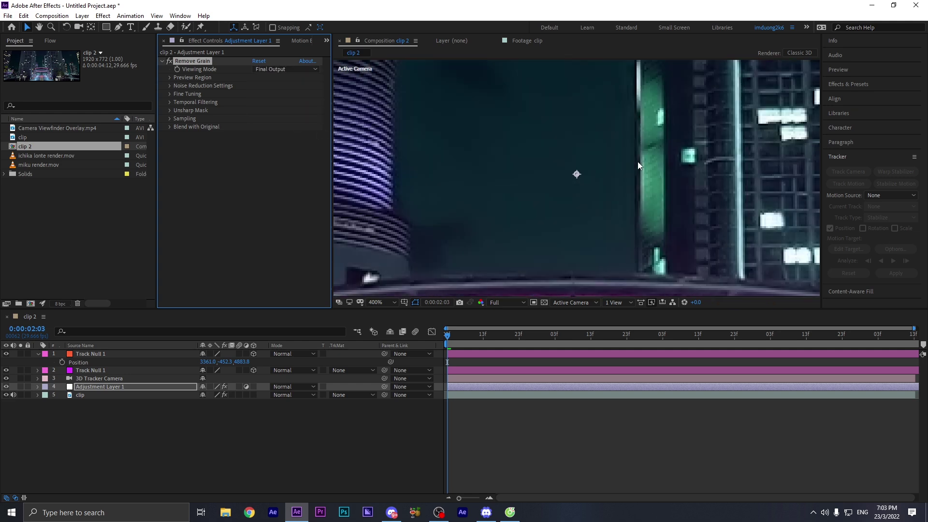
scroll(628, 161, "down", 5)
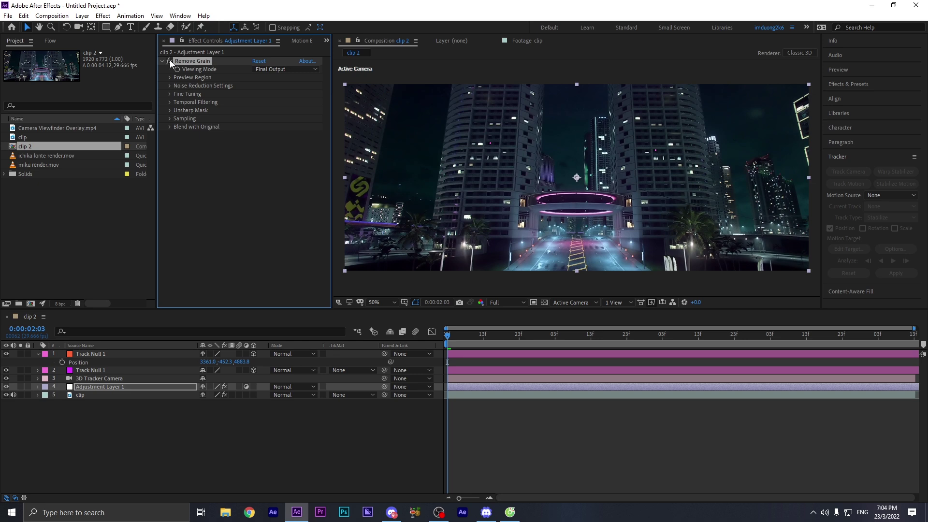
- Move the adjustment layer to the top of the layer stack and turn off its visibility
left_click(145, 386)
left_click_drag(148, 355, 147, 352)
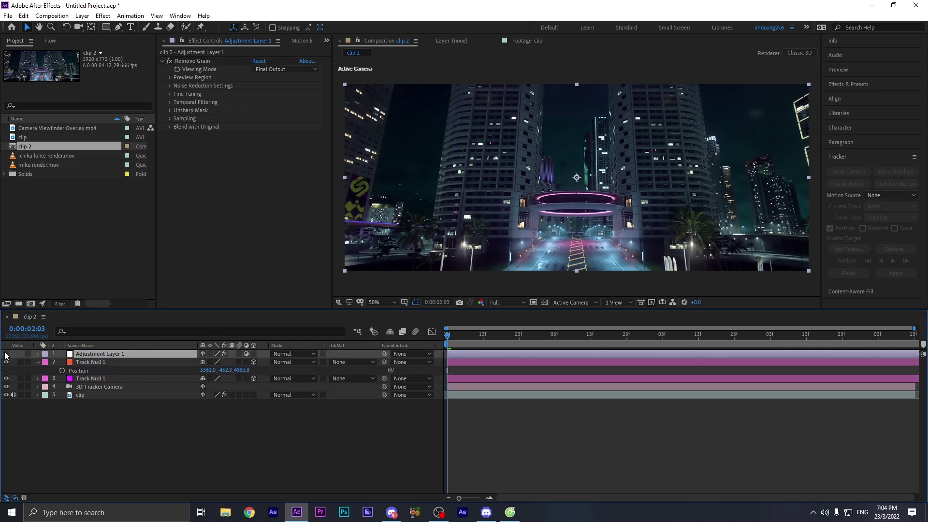
left_click(38, 362)
left_click(170, 417)
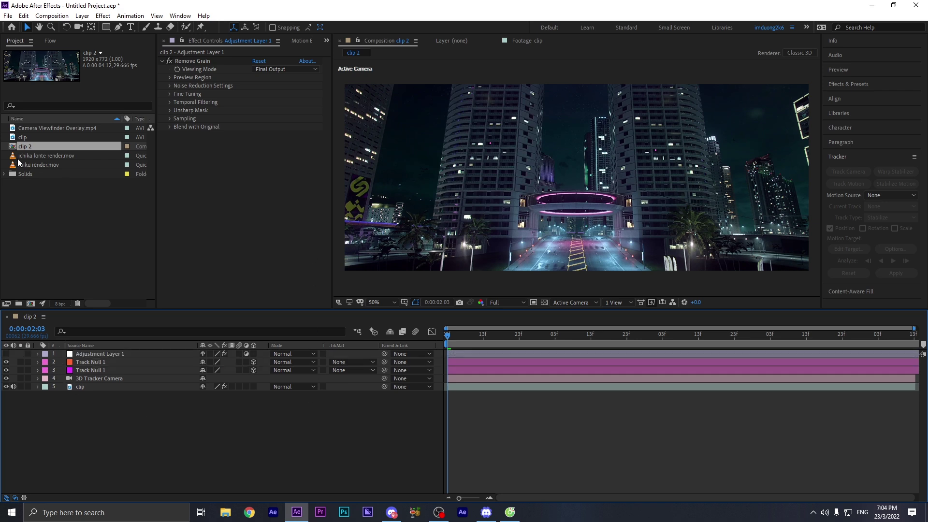
- Preview the ichika lonte render.mov and miku render.mov footage, ending back in the clip 2 composition view
double_click(24, 203)
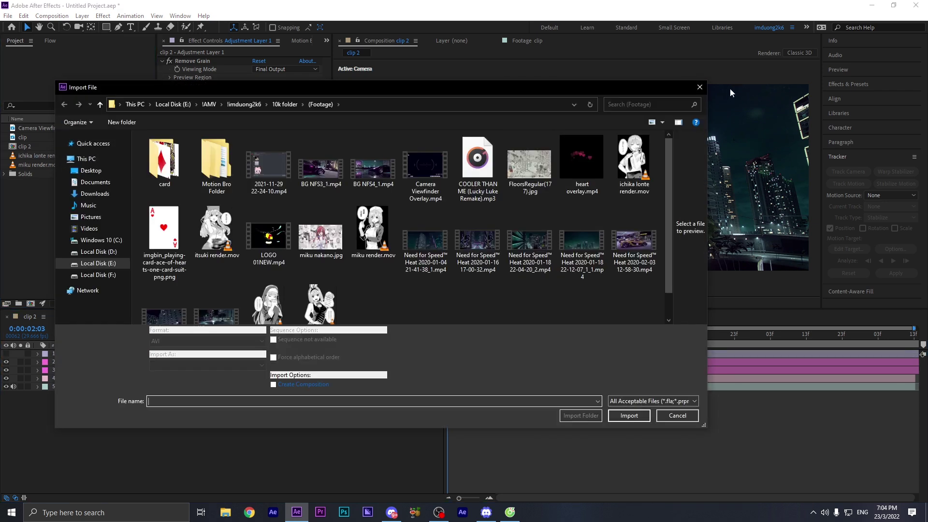
left_click(699, 87)
double_click(53, 155)
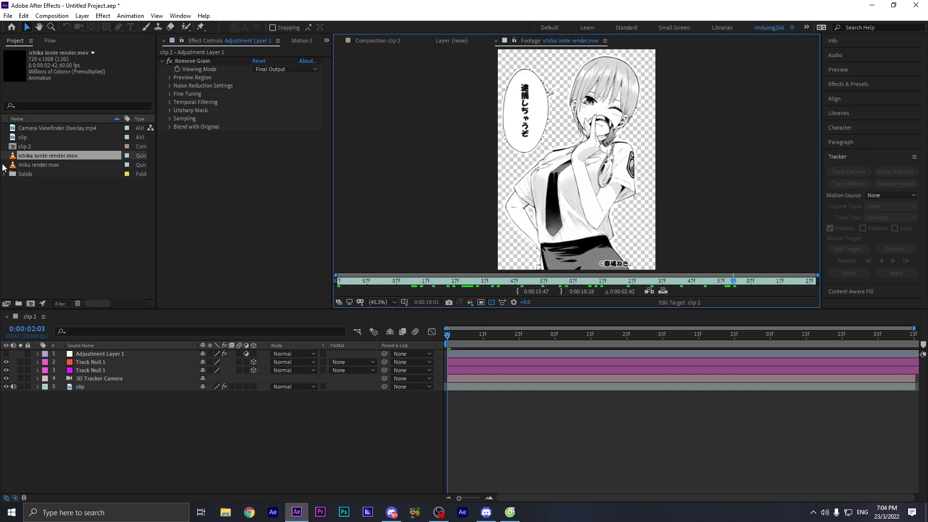
left_click(39, 165)
double_click(37, 162)
key("space")
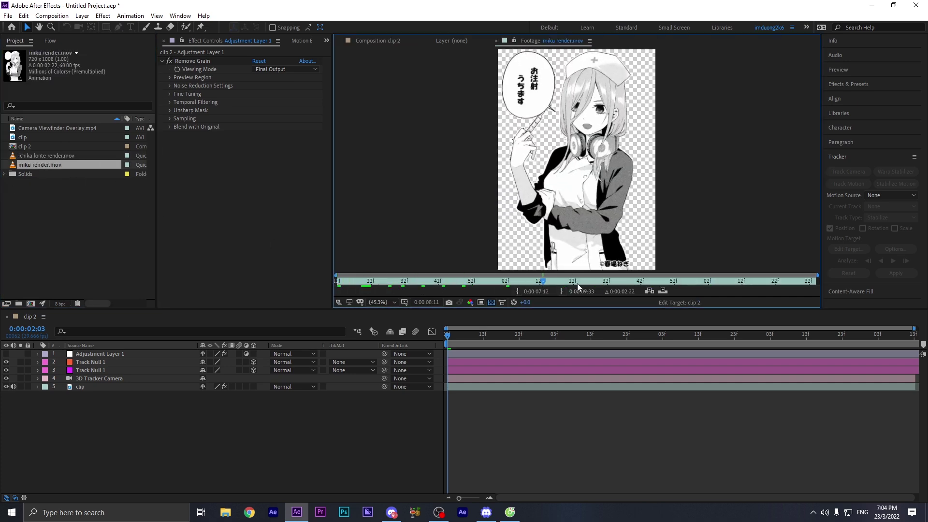
left_click(396, 43)
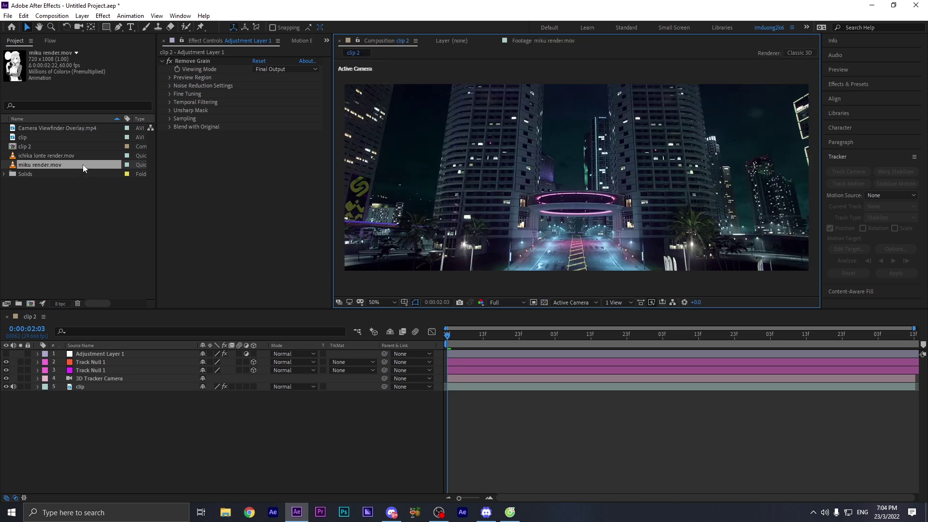
- Look through the (Footage) folder and its subfolders for an image and import miku nakano.jpg into the project
left_click(89, 202)
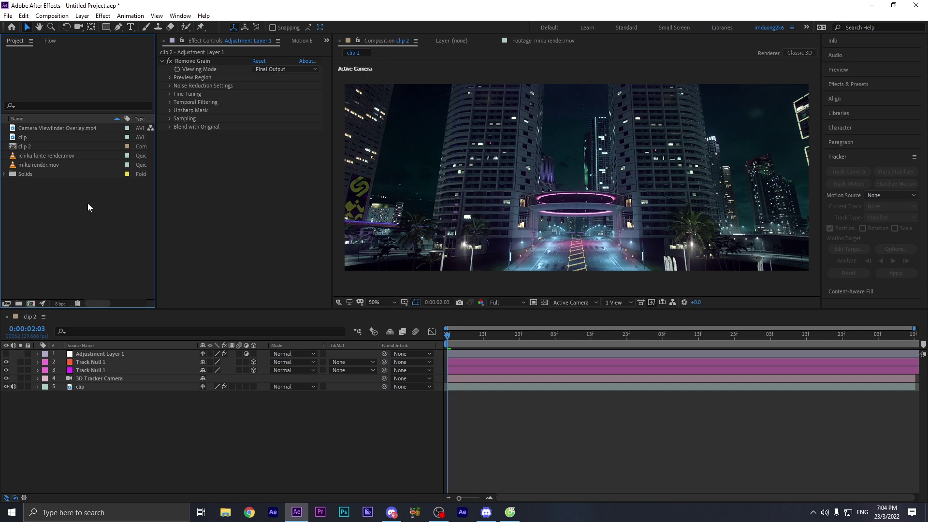
double_click(88, 203)
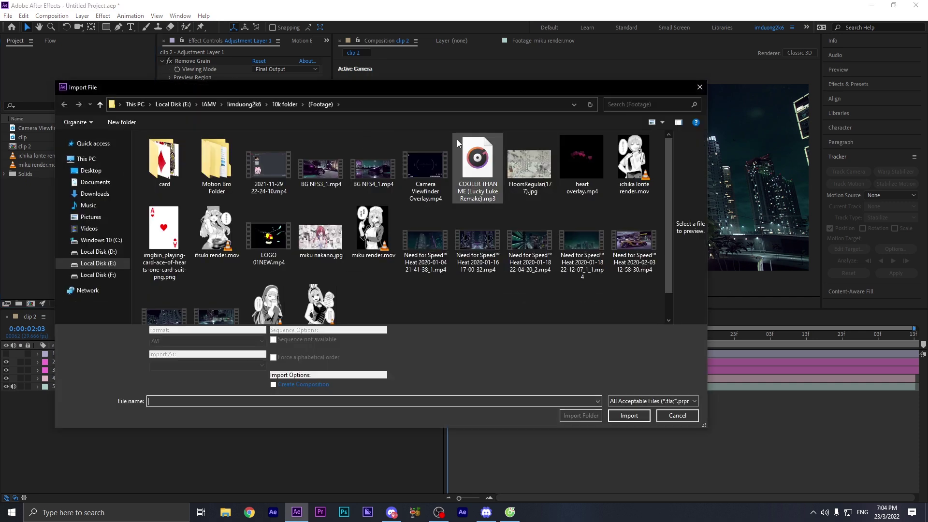
left_click_drag(344, 94, 503, 94)
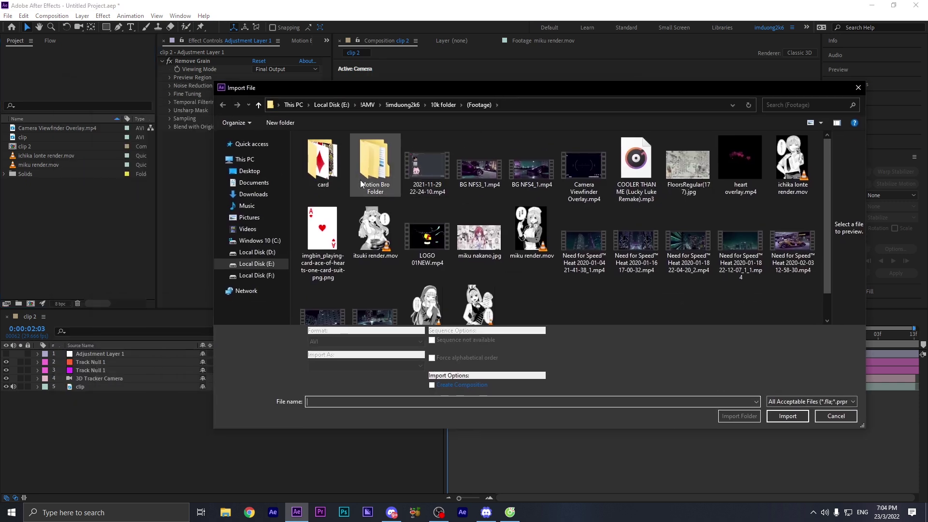
scroll(359, 181, "down", 1)
scroll(562, 245, "up", 1)
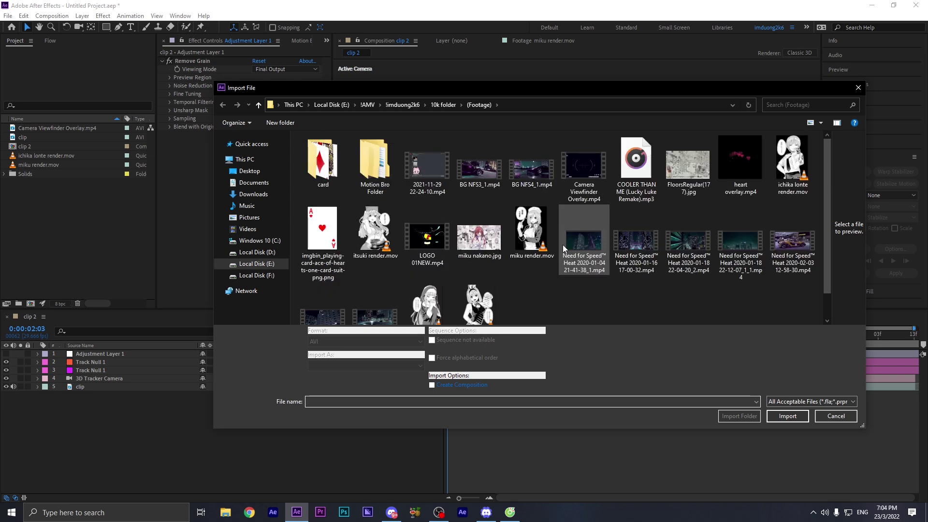
double_click(361, 162)
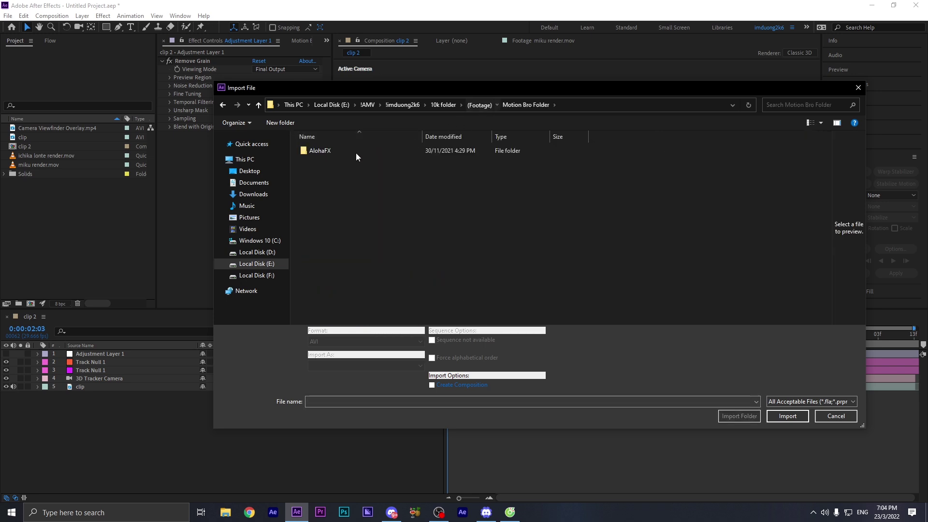
left_click(386, 105)
double_click(323, 158)
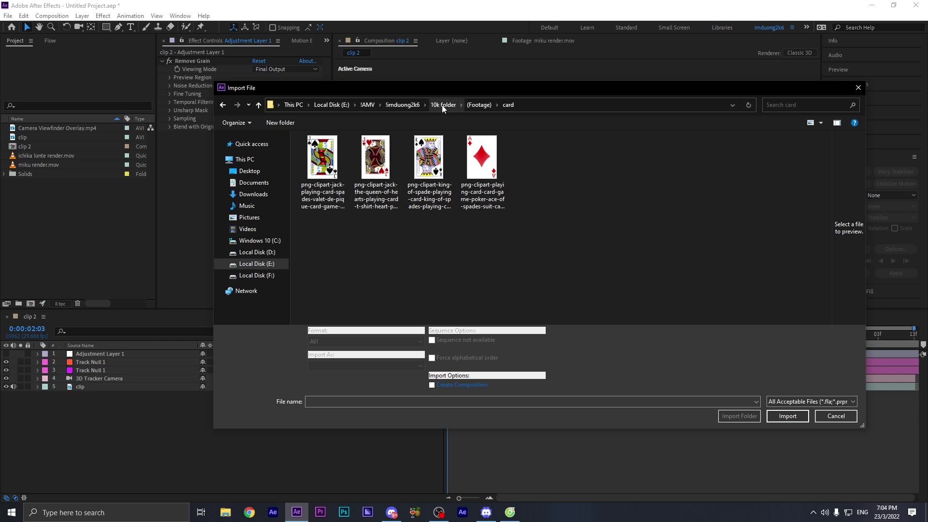
left_click(478, 105)
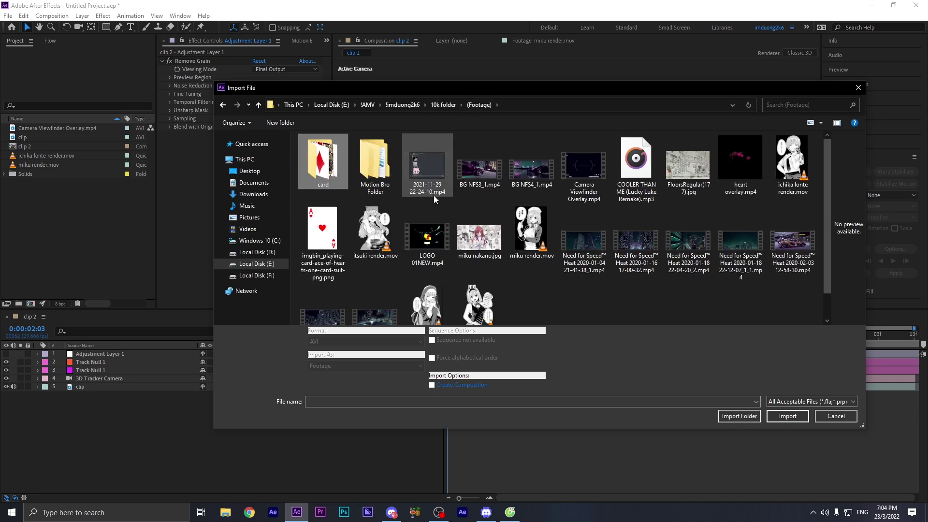
scroll(433, 196, "down", 1)
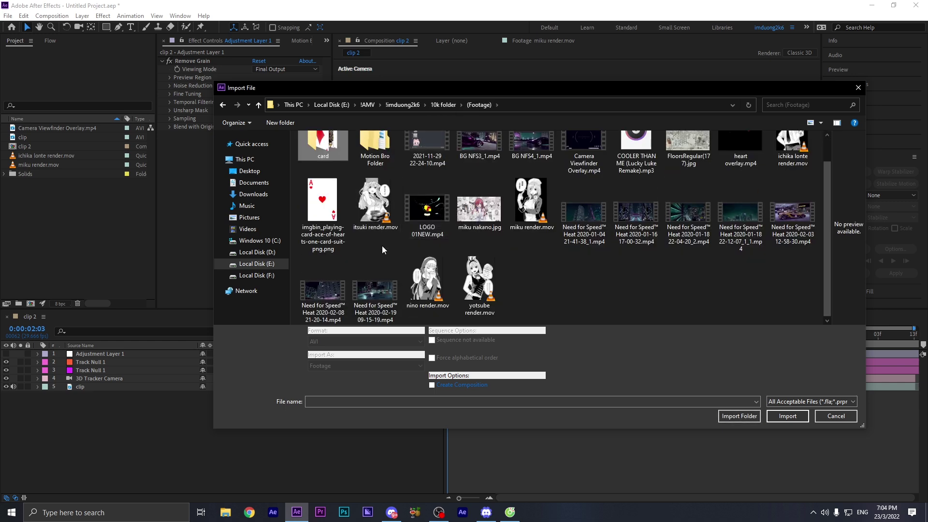
left_click(481, 216)
left_click(480, 216)
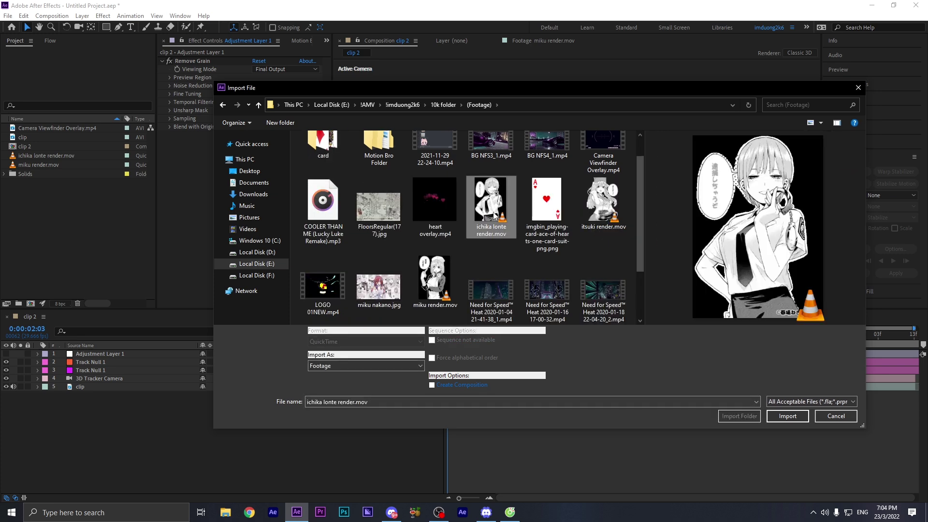
double_click(380, 279)
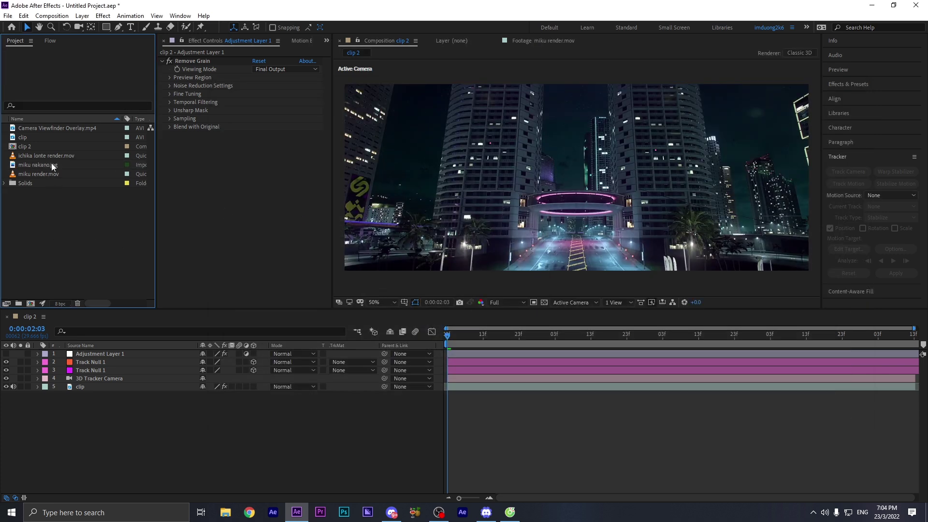
- Add miku nakano.jpg to the clip 2 composition directly above the clip layer
left_click(52, 164)
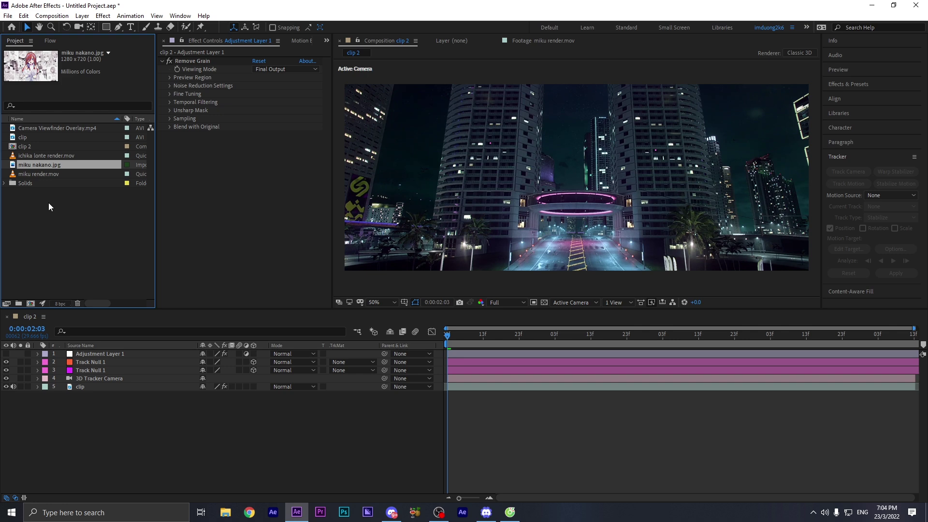
left_click_drag(62, 166, 96, 382)
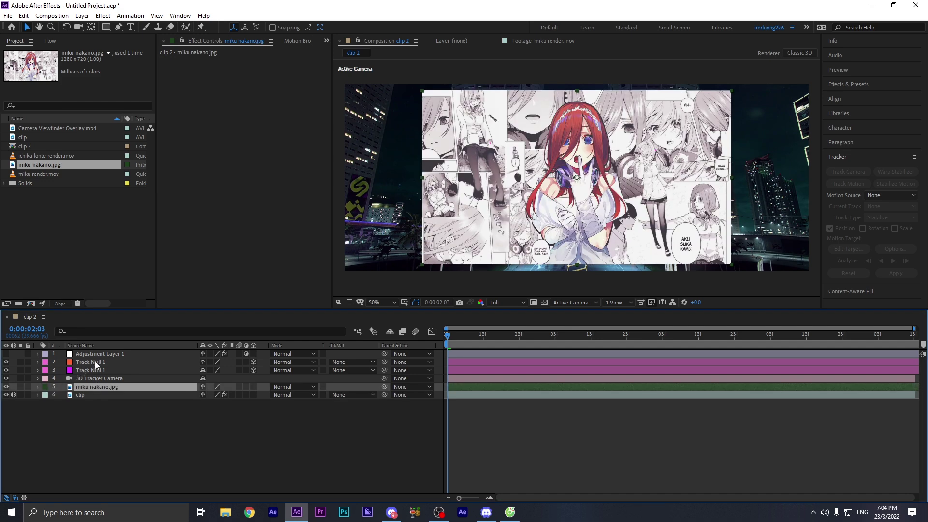
key("period")
key("period")
key("comma")
key("comma")
- Pre-compose the miku nakano.jpg layer, moving all attributes into the new composition under the default name
right_click(160, 388)
left_click(220, 347)
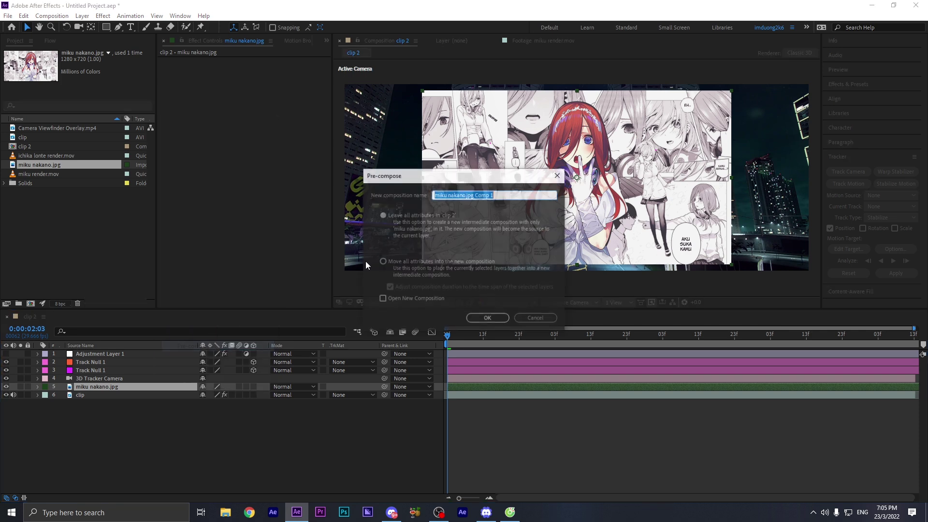
left_click(402, 262)
left_click(488, 319)
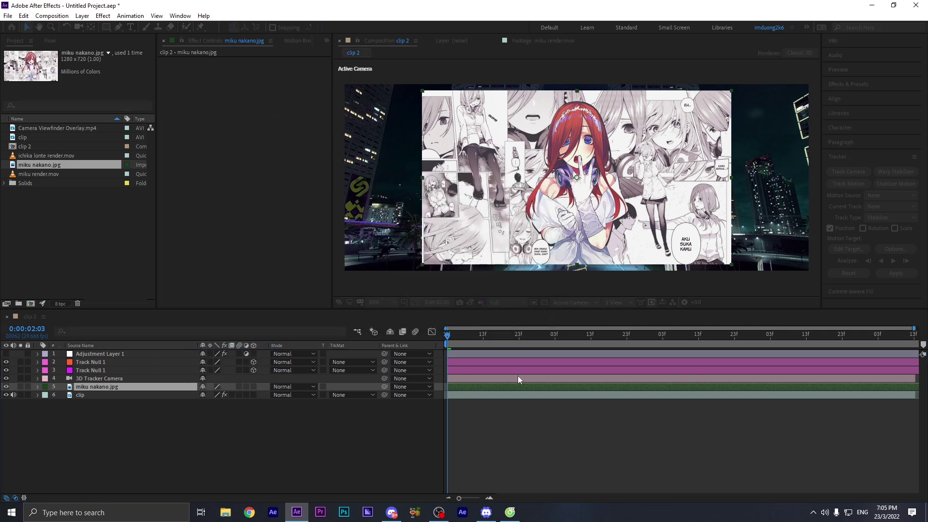
- Open the image's pre-composition and scale the miku nakano.jpg layer up to about 144%
double_click(526, 386)
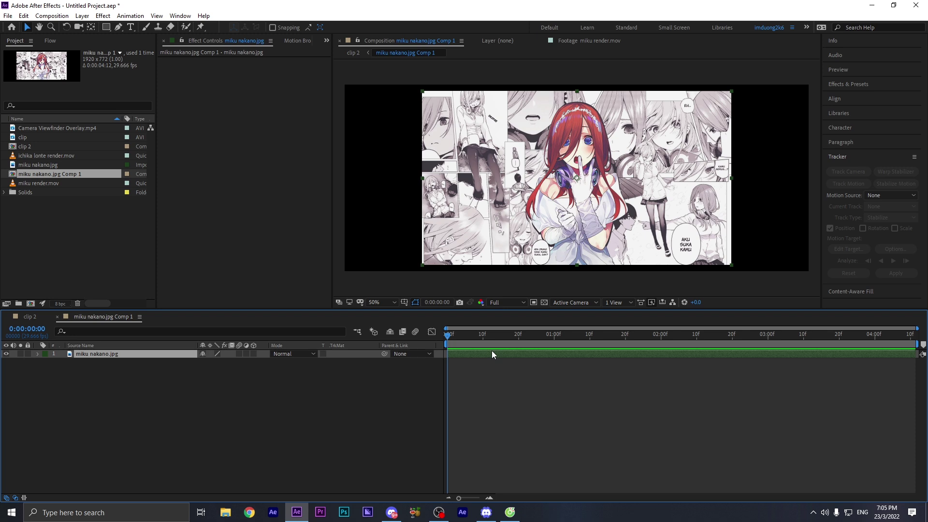
key("s")
left_click_drag(212, 362, 236, 365)
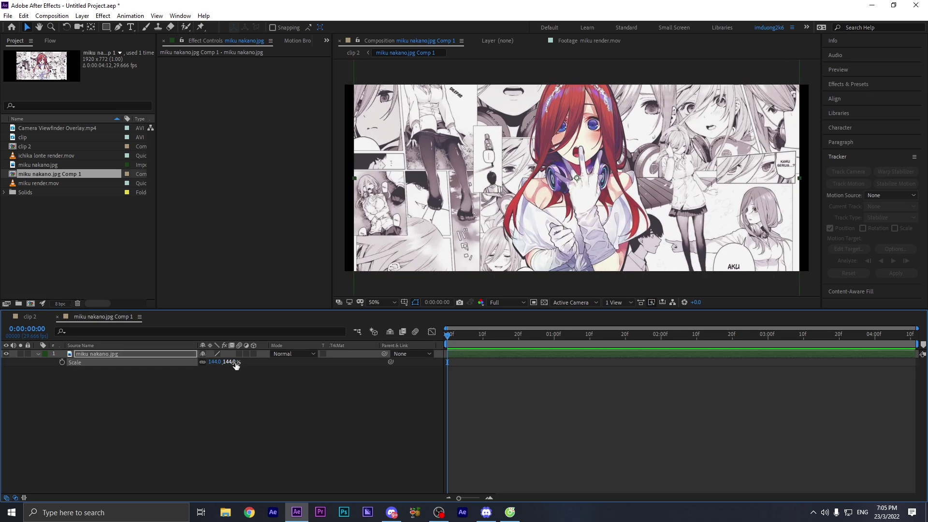
- Set the width of the miku nakano.jpg Comp 1 composition to 400 px, keeping its height
key("ctrl+k")
left_click_drag(394, 125, 716, 180)
left_click(709, 246)
type("400")
left_click(854, 254)
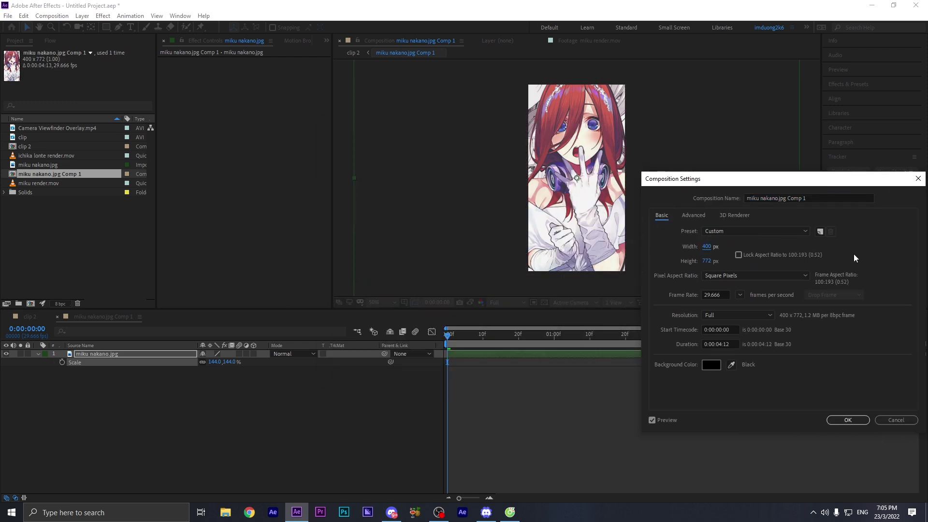
- Lock the image composition's aspect ratio and double its size to 800 x 1544 px
left_click(706, 246)
left_click(720, 245)
left_click(739, 254)
left_click(711, 246)
left_click(718, 247)
type("*2")
key("Return")
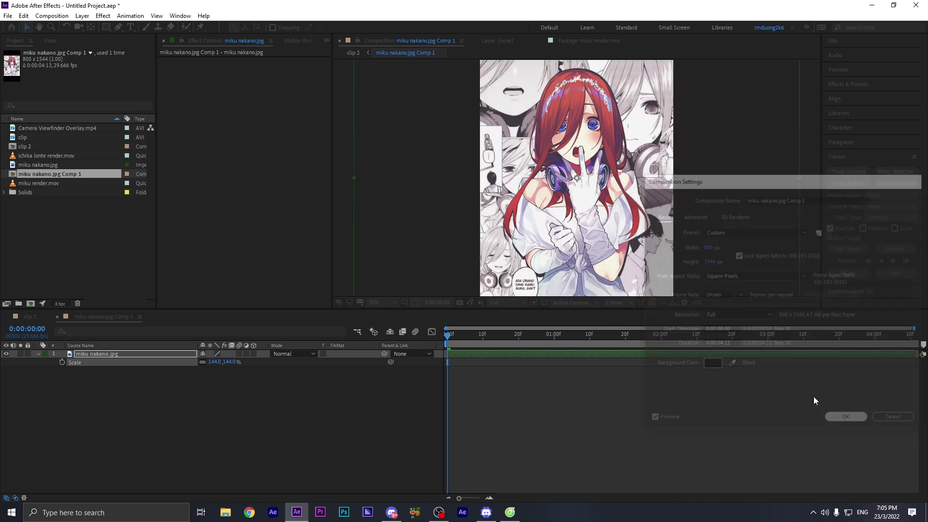
left_click(847, 420)
- Scale the miku nakano.jpg layer up to 216% so it fills the height of the composition frame
left_click(376, 302)
left_click(392, 323)
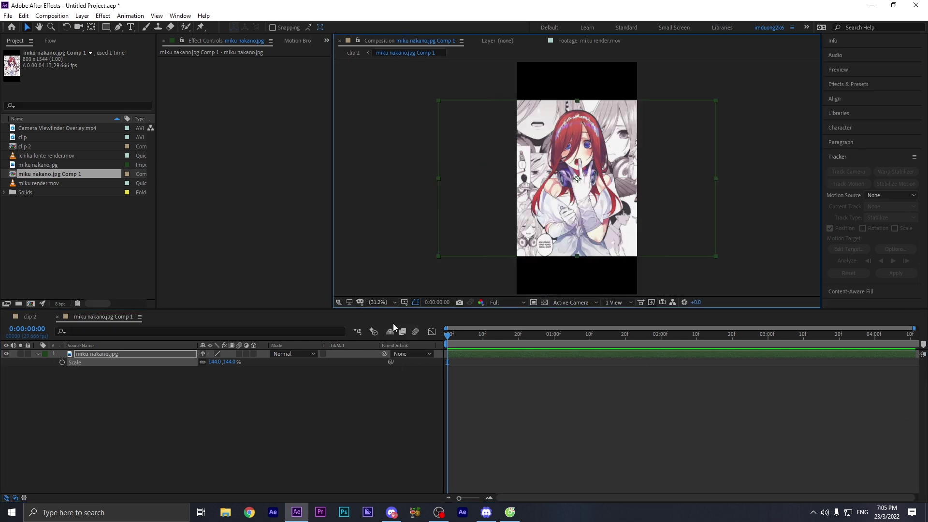
key("s")
key("s")
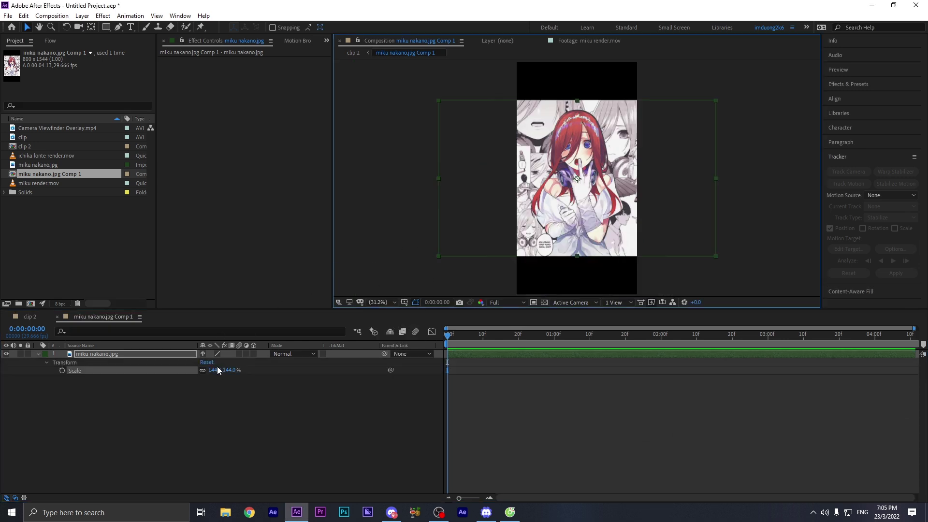
left_click_drag(215, 370, 253, 371)
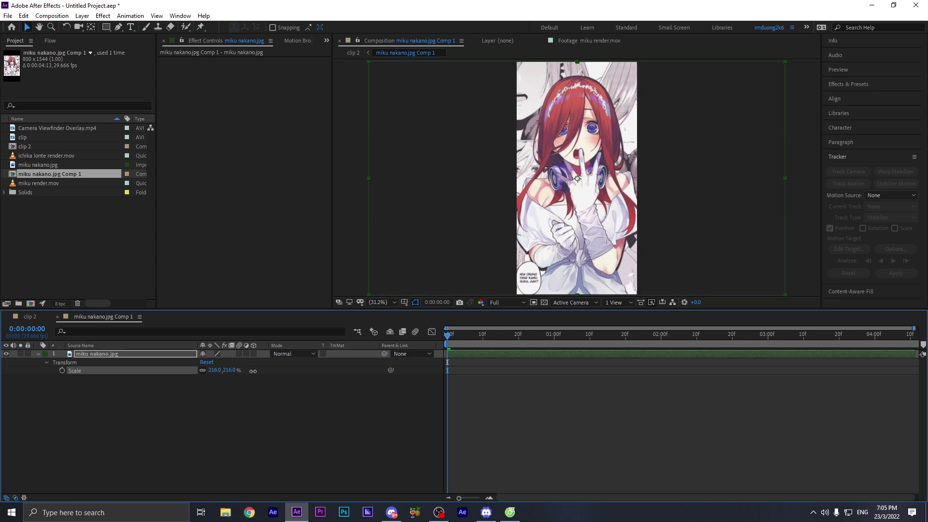
left_click(523, 439)
key("alt+Tab")
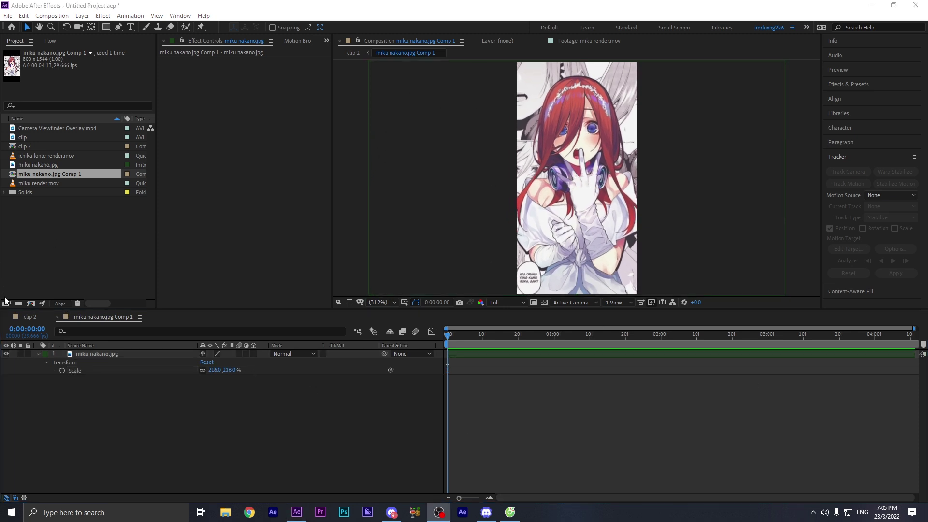
- Set the image composition's height to 1200 px with the aspect ratio unlocked, and scale its miku nakano.jpg layer down to 178%
left_click(26, 317)
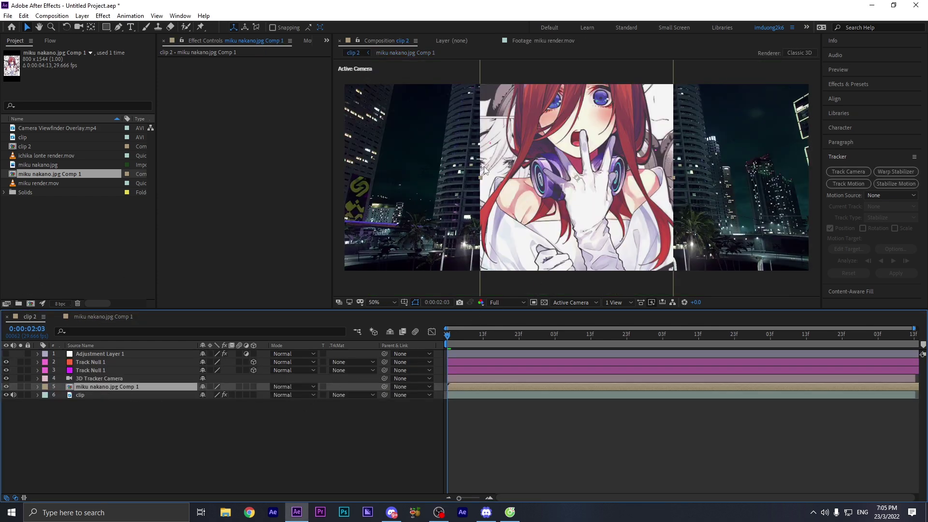
key("comma")
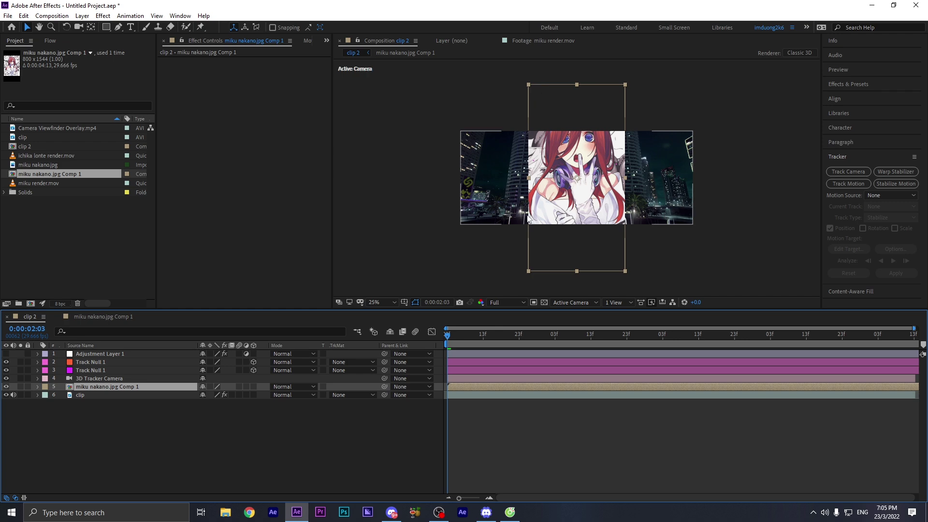
key("period")
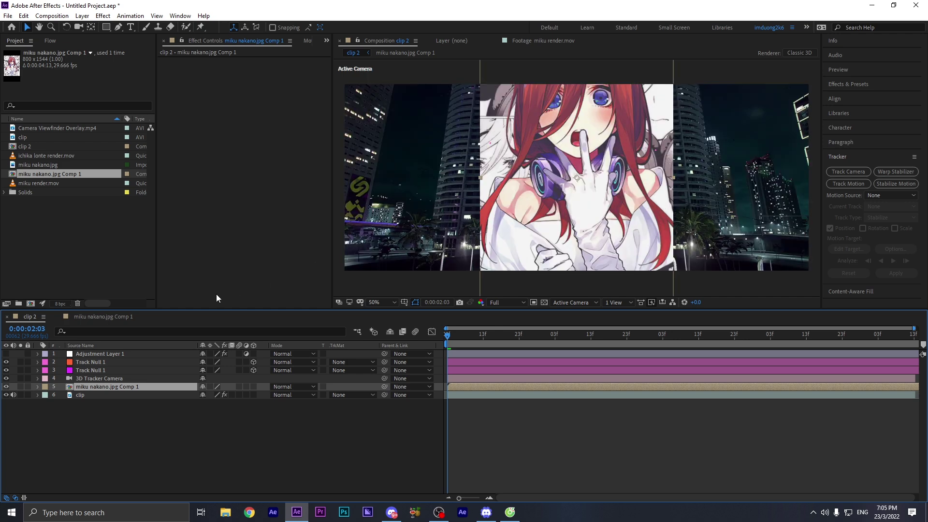
double_click(160, 386)
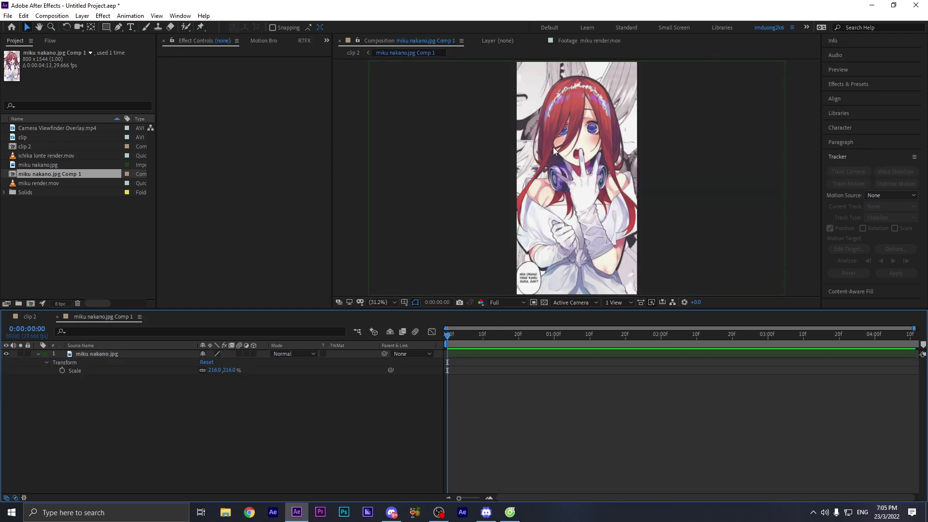
key("ctrl+k")
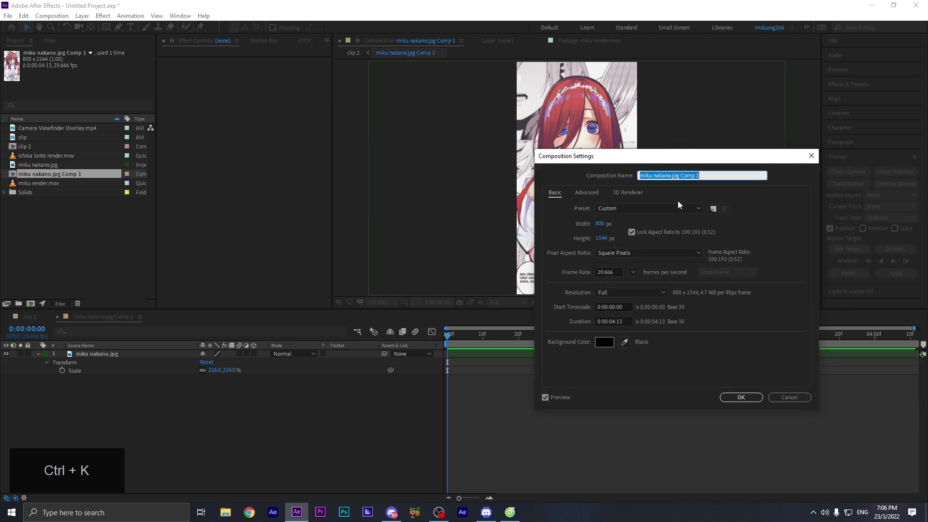
left_click(631, 232)
left_click(600, 238)
type("1200")
key("Return")
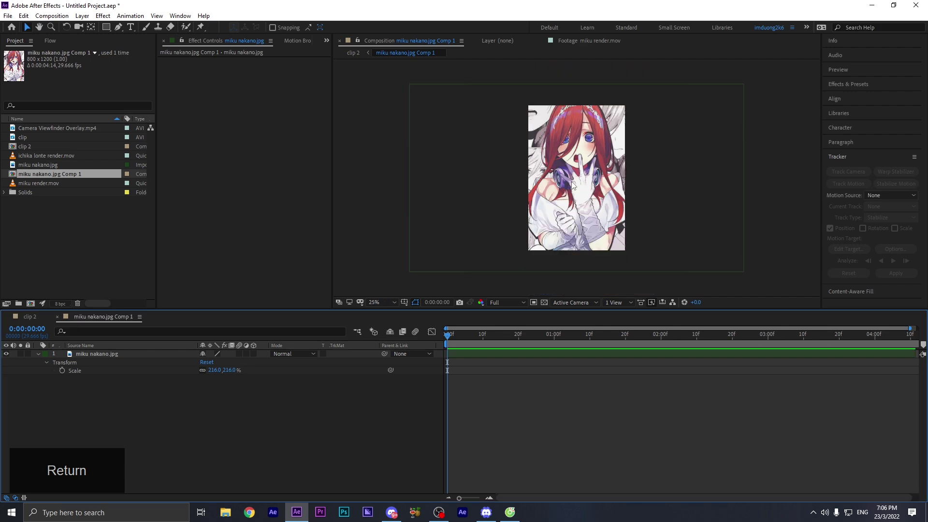
left_click_drag(212, 370, 188, 372)
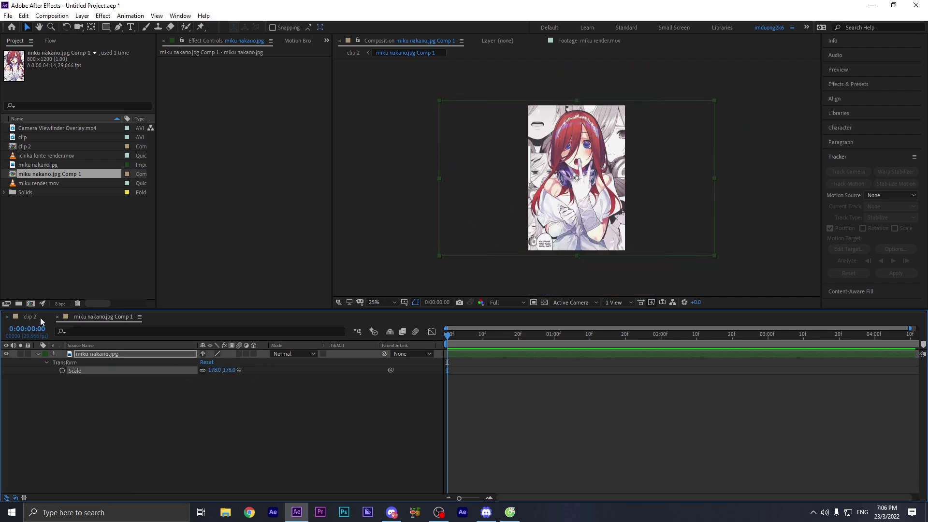
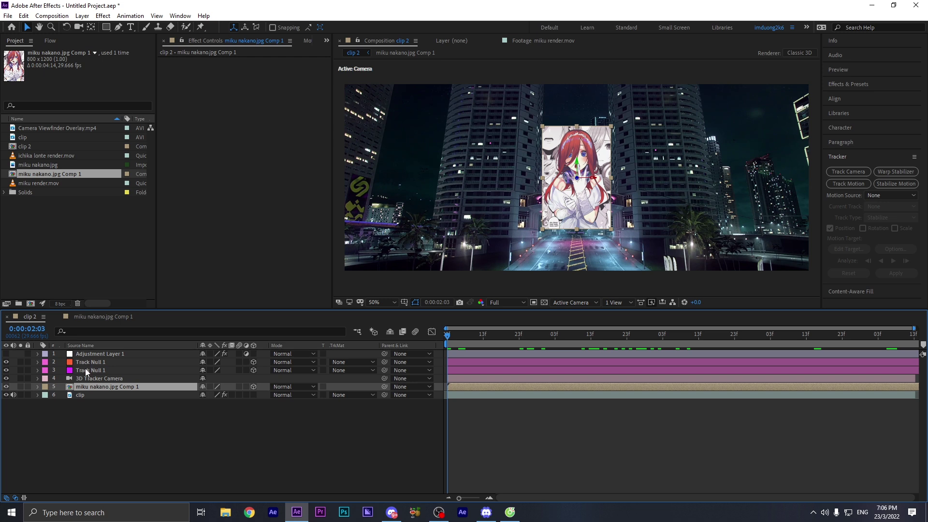
- Copy the position of the left tower's track null onto the miku nakano.jpg Comp 1 layer in clip 2
left_click(85, 370)
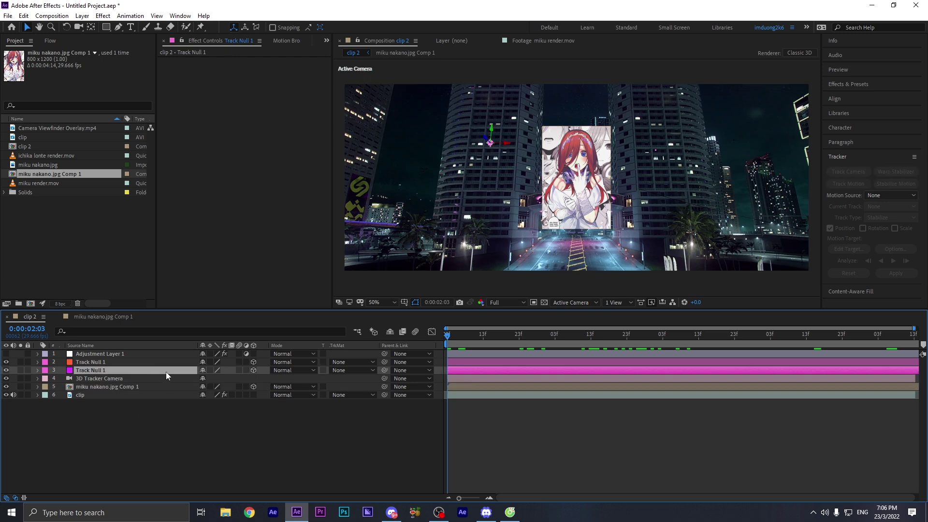
key("p")
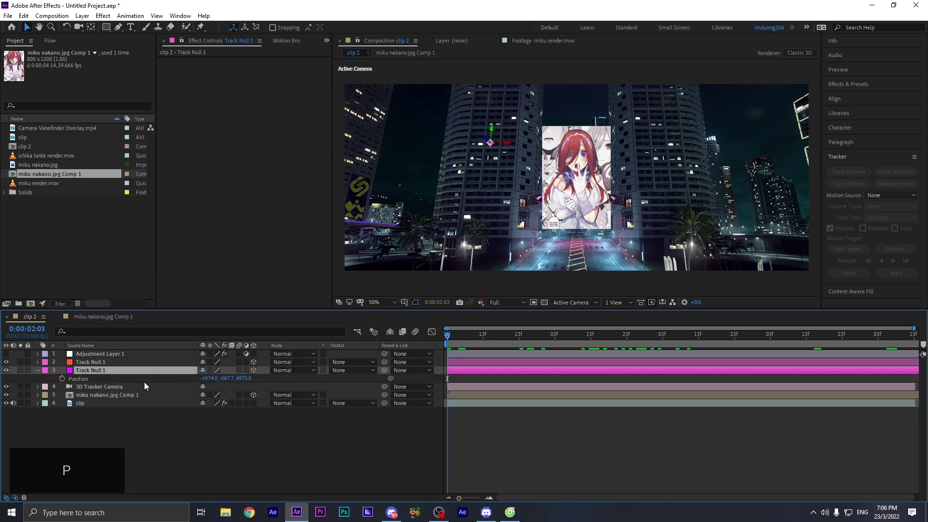
left_click(144, 382)
key("ctrl")
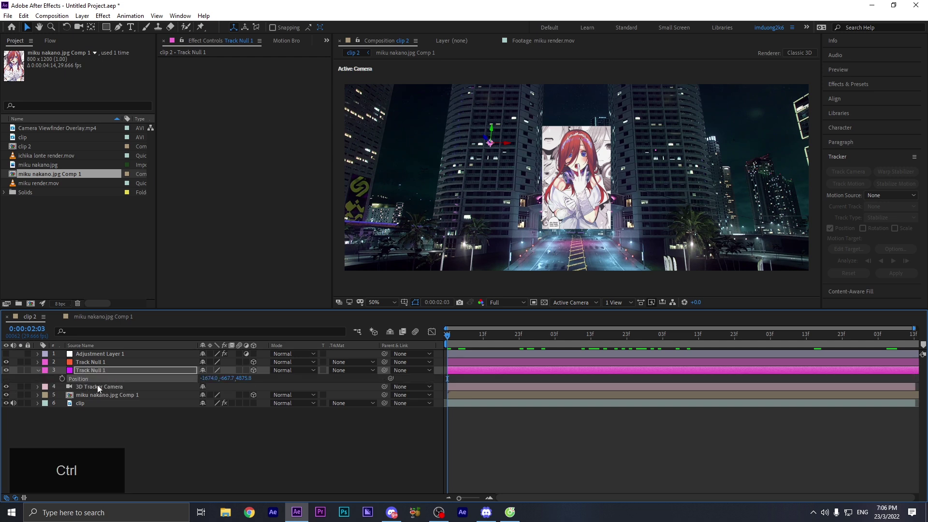
key("ctrl+c")
left_click(92, 396)
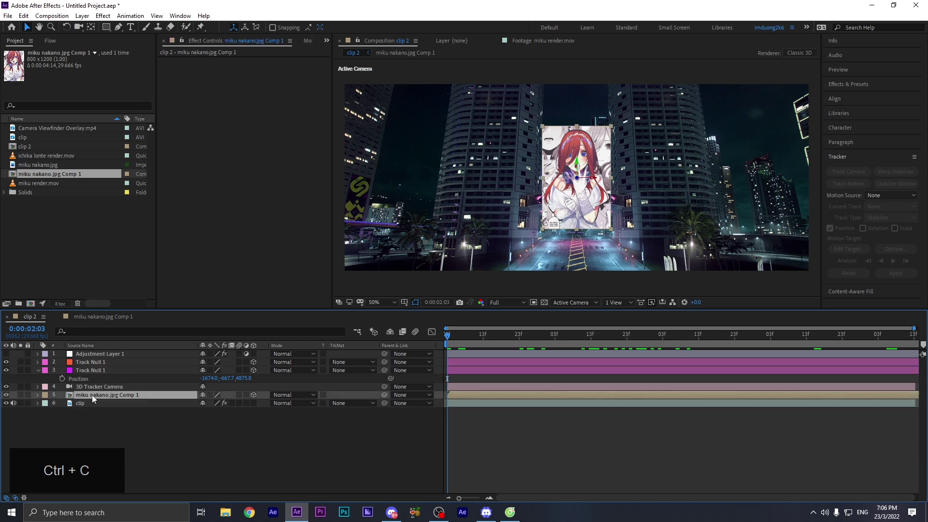
key("ctrl+v")
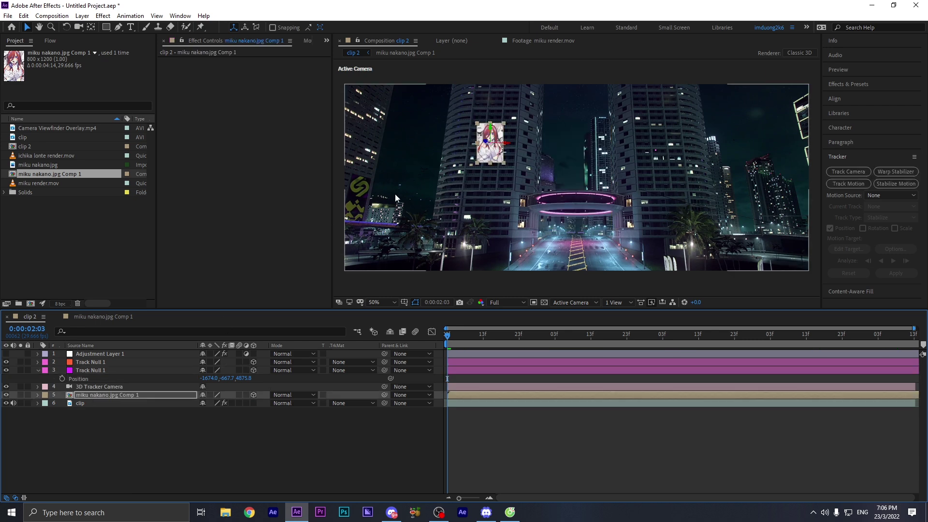
- Show the image layer's position, scale and rotation properties together and scale the layer up to 237%
left_click(137, 396)
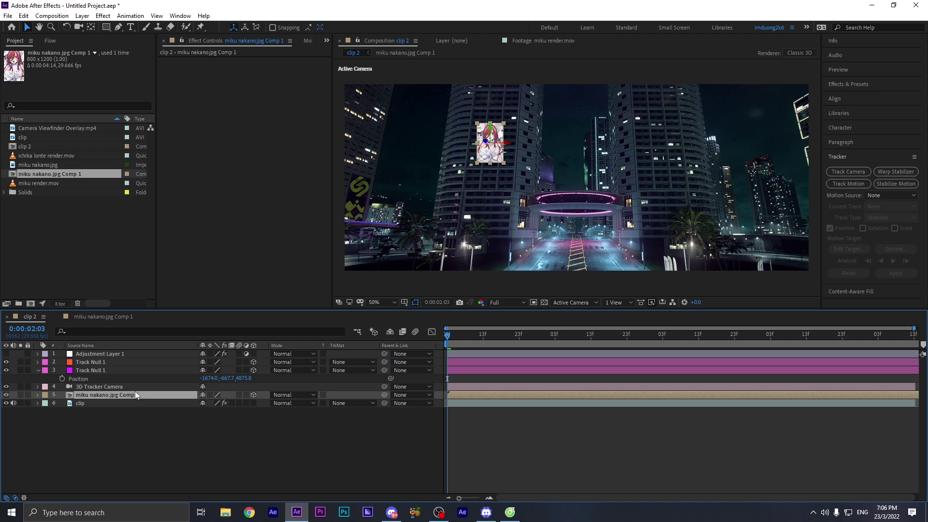
key("shift+s")
key("shift+r")
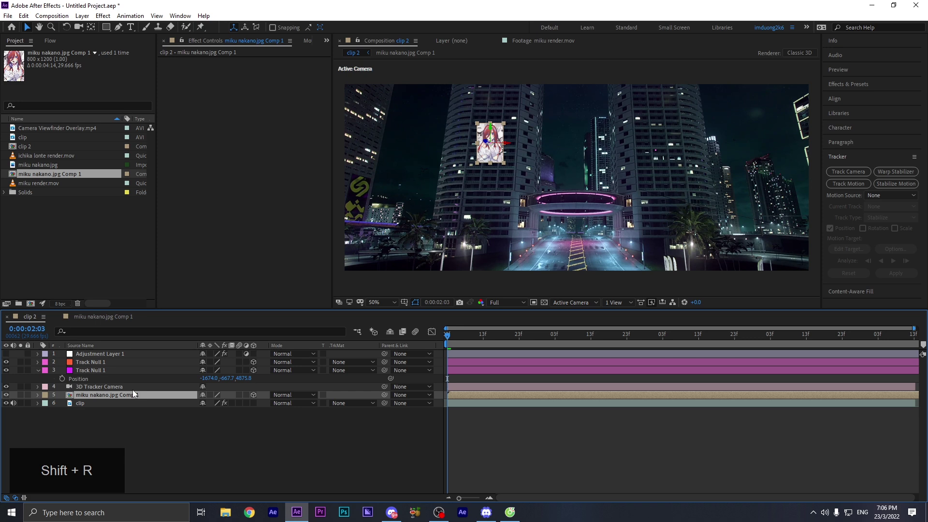
key("p")
key("shift+s")
key("shift+r")
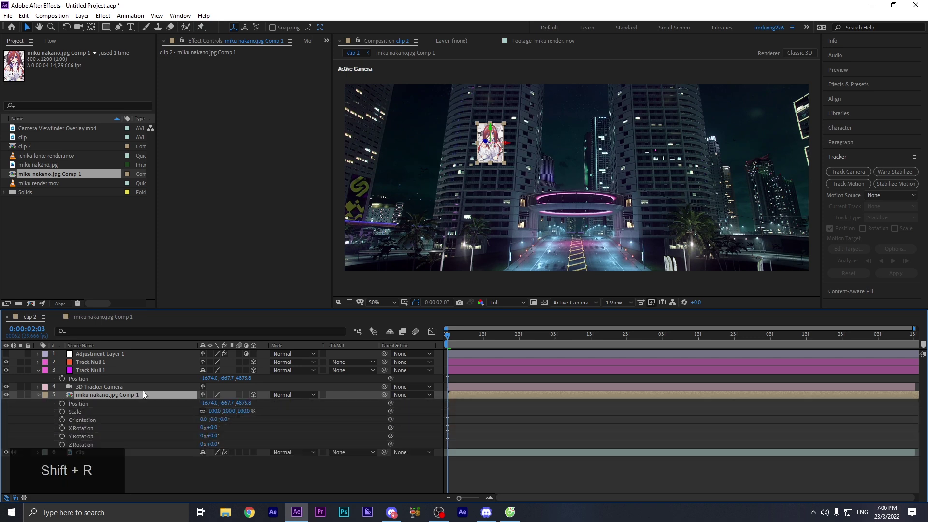
left_click_drag(215, 411, 284, 411)
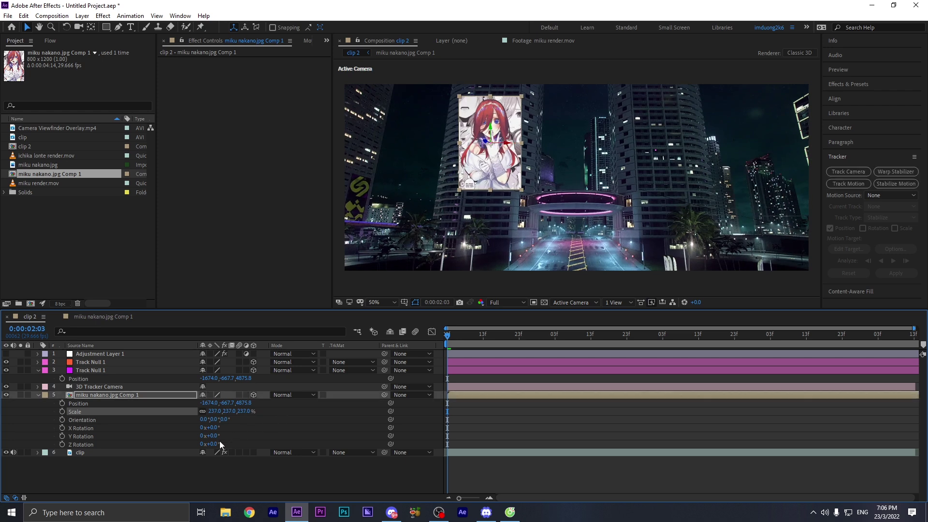
- Fit the image to the left tower with Z rotation 3°, Y rotation -3°, X position -1776 and scale 216%
left_click_drag(217, 444, 216, 435)
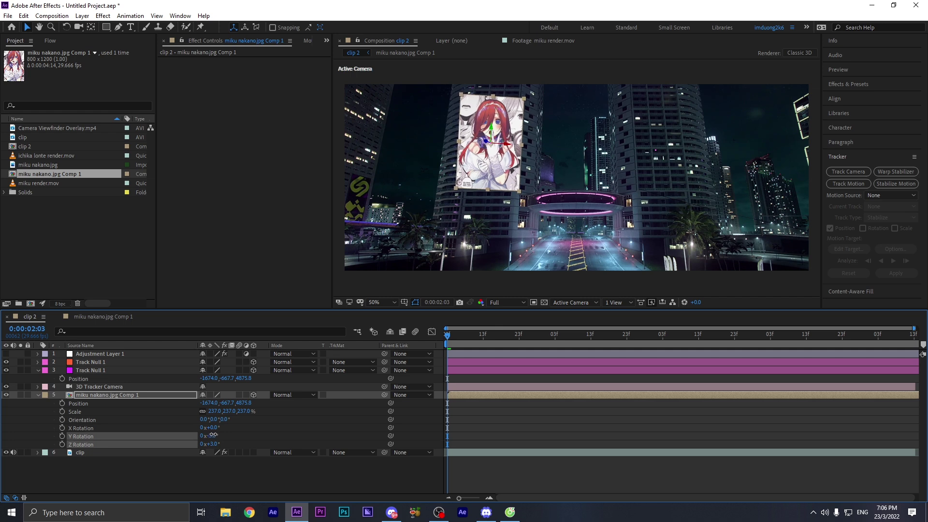
left_click_drag(210, 402, 97, 394)
left_click_drag(214, 412, 272, 412)
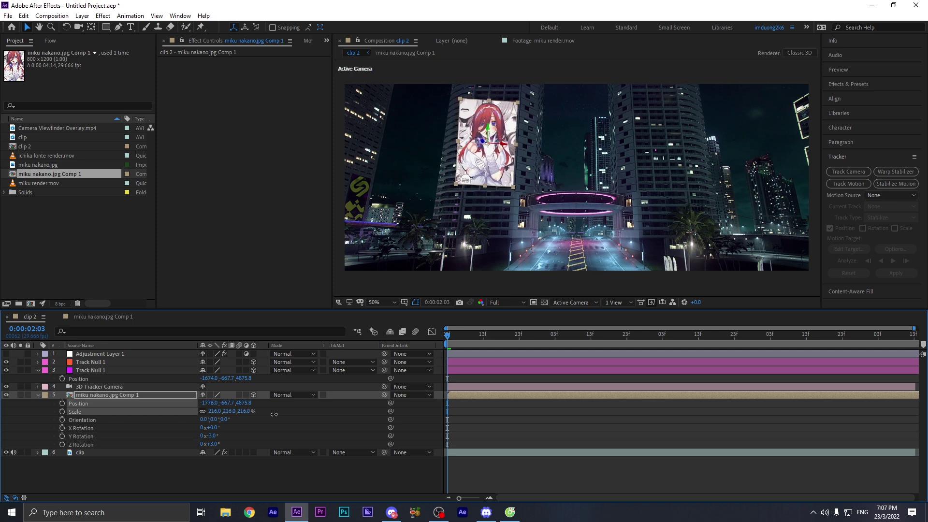
left_click(591, 460)
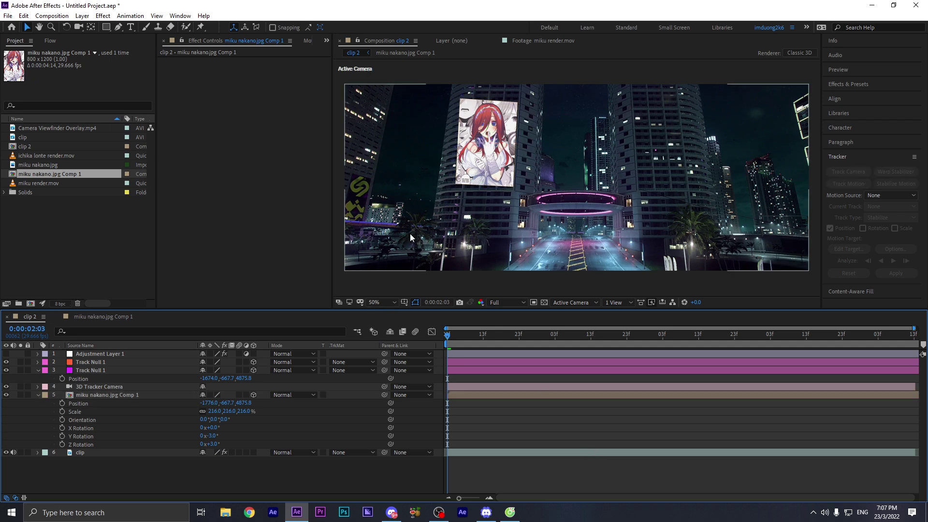
- Refit the image on the left tower with scale 180%, X position -1609, Y rotation 2° and Z rotation 4°
left_click_drag(214, 412, 293, 403)
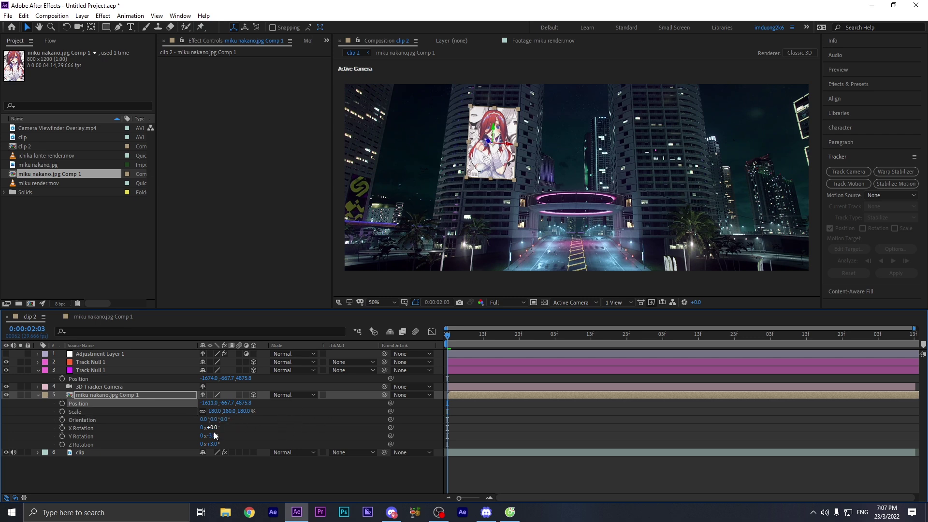
left_click_drag(214, 437, 213, 437)
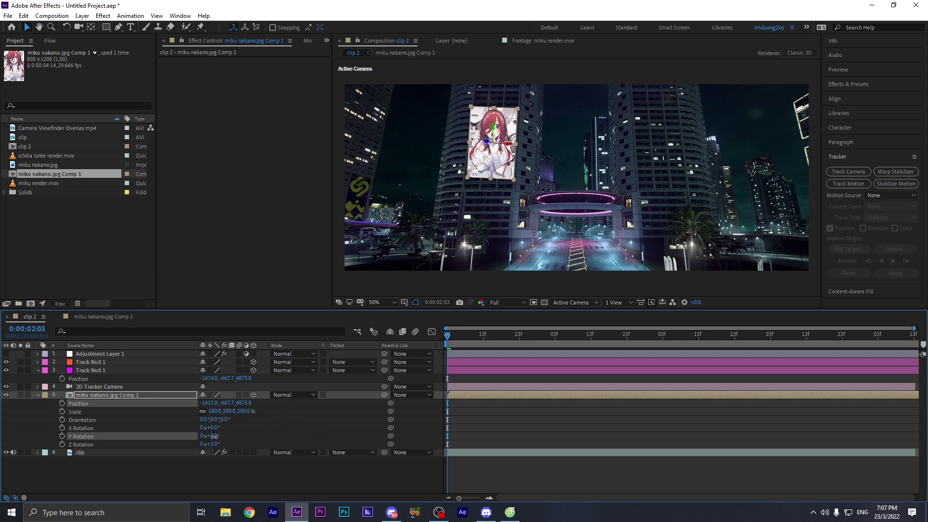
left_click_drag(212, 403, 210, 404)
left_click_drag(216, 444, 215, 444)
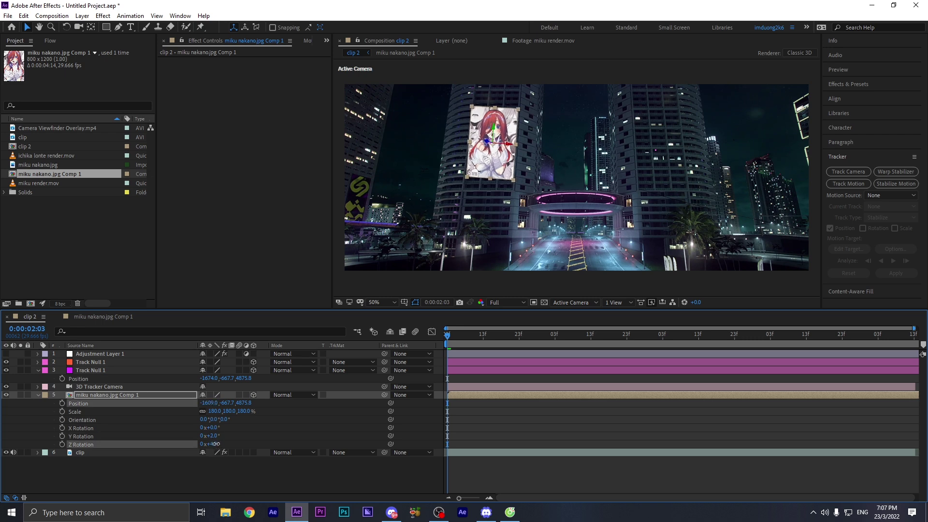
left_click(508, 433)
- Scrub through and play back clip 2 to check how the image follows the tower
left_click_drag(461, 341, 915, 343)
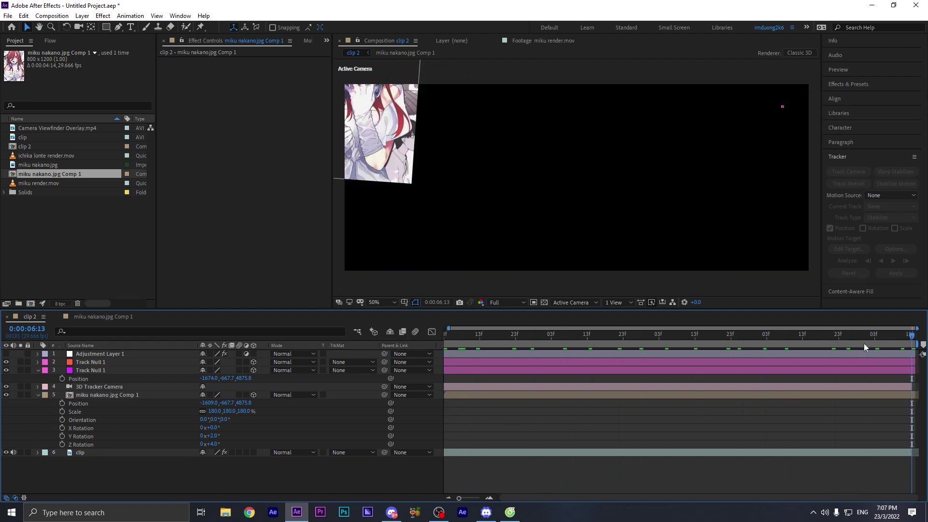
key("space")
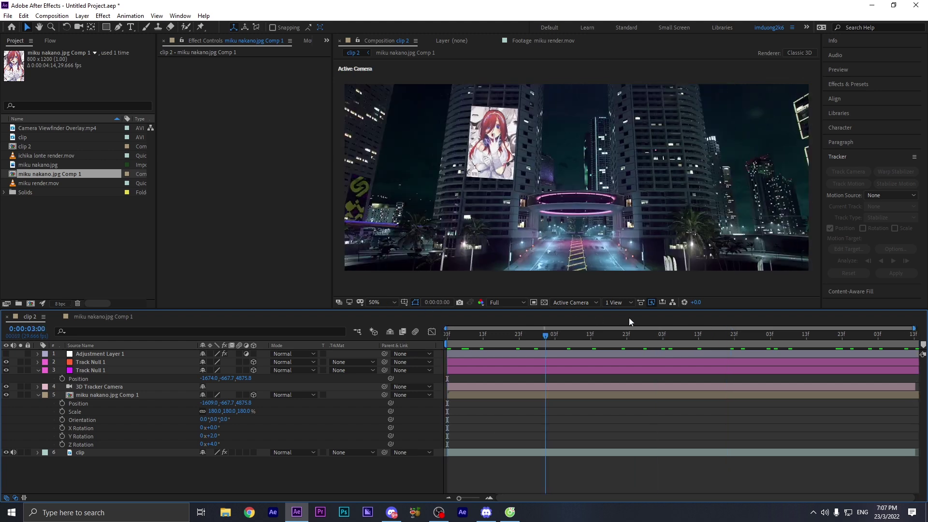
key("space")
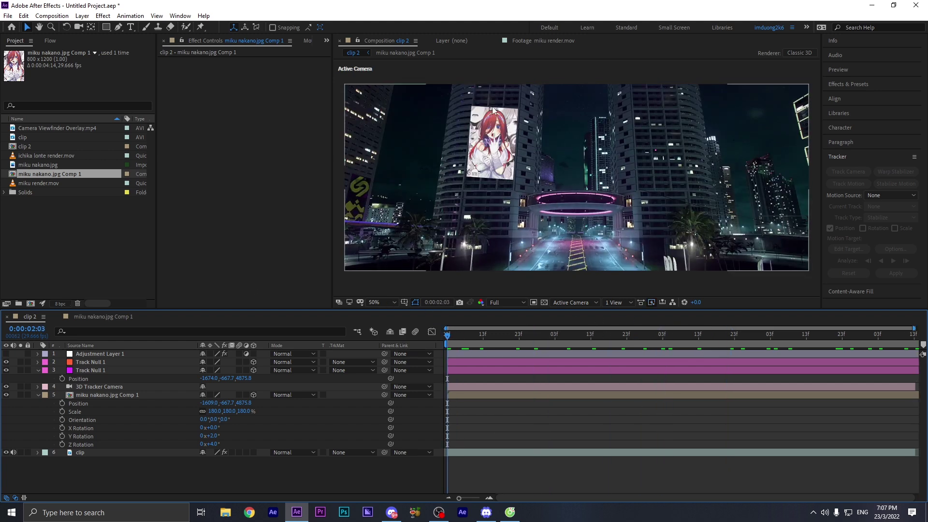
- Pre-compose the billboard image layer in clip 2 again, leaving its attributes in clip 2
left_click(129, 396)
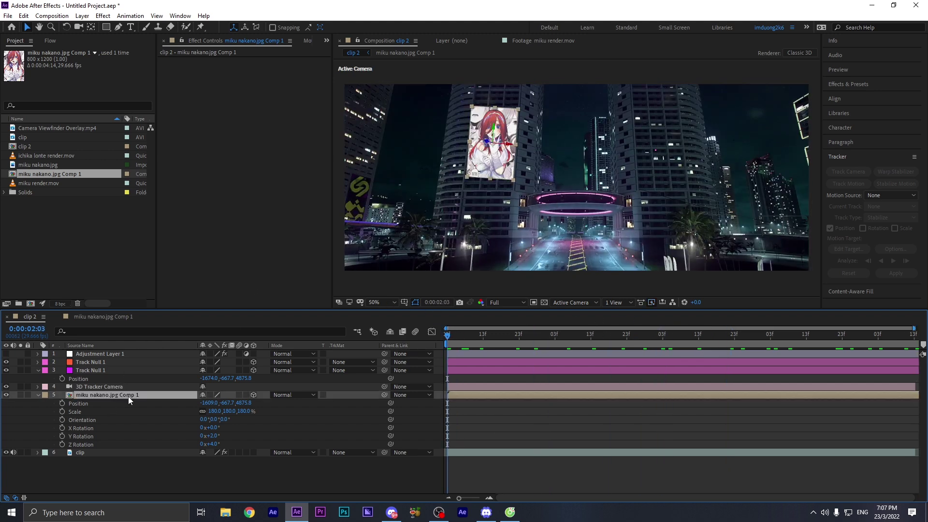
left_click(106, 361)
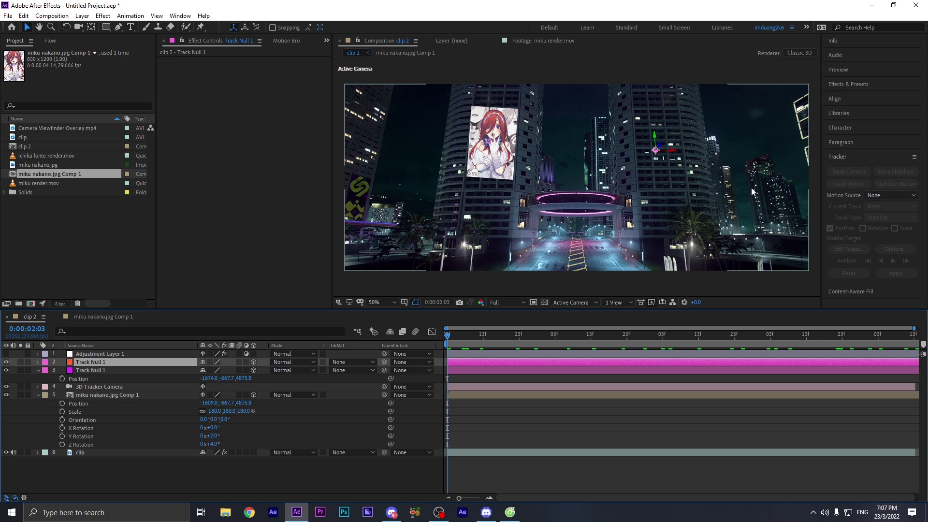
left_click(94, 395)
key("slash")
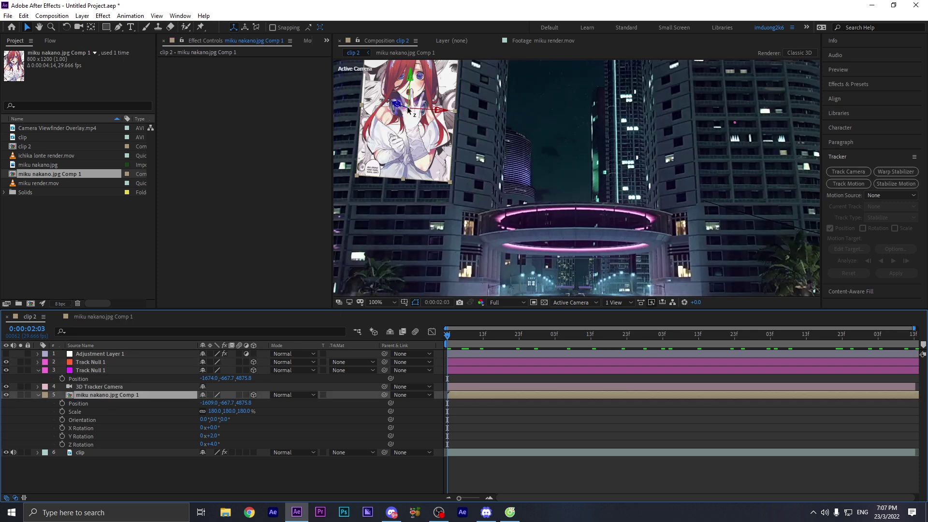
scroll(382, 116, "down", 2)
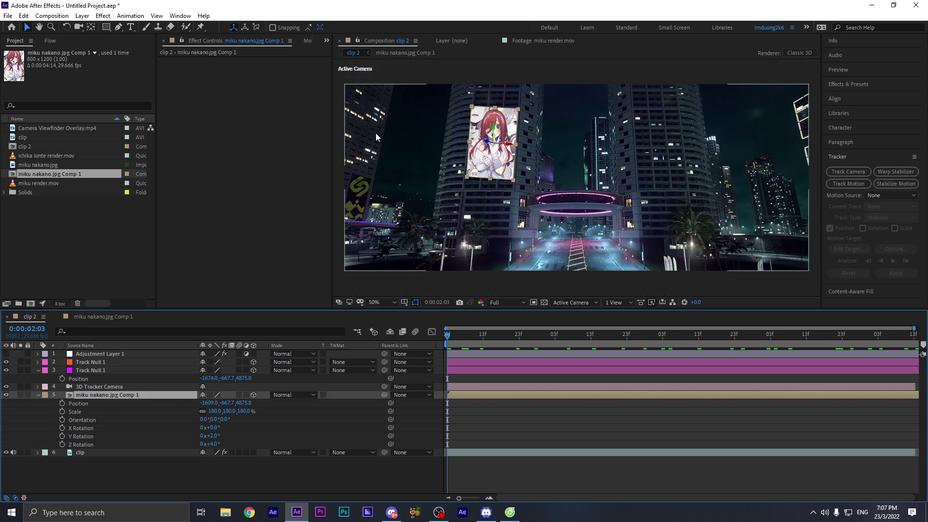
right_click(76, 394)
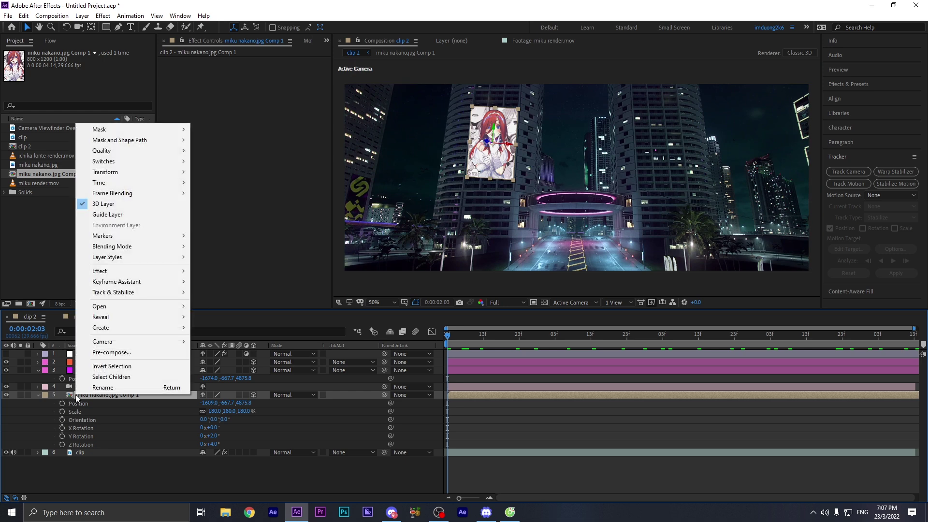
left_click(112, 352)
left_click(383, 215)
left_click(488, 318)
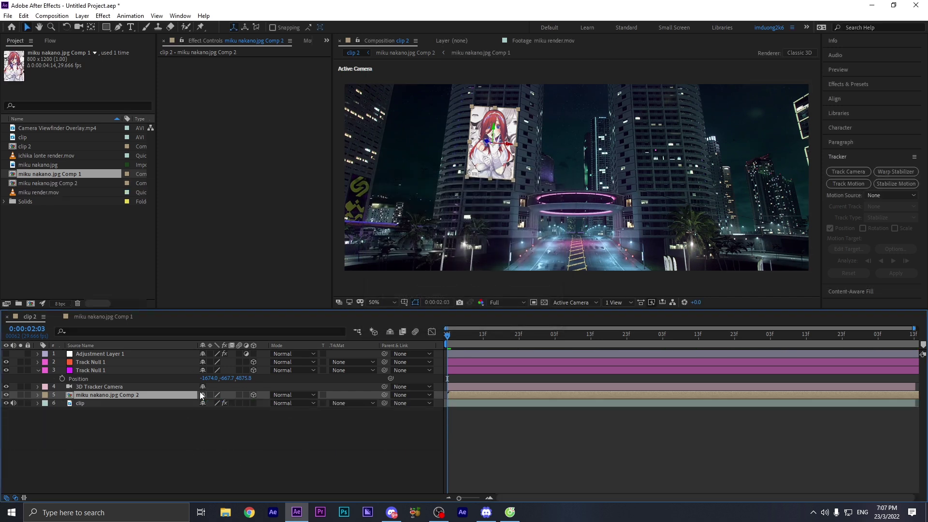
- Open miku nakano.jpg Comp 2 and apply the Venetian Blinds effect to the layer inside it
double_click(189, 395)
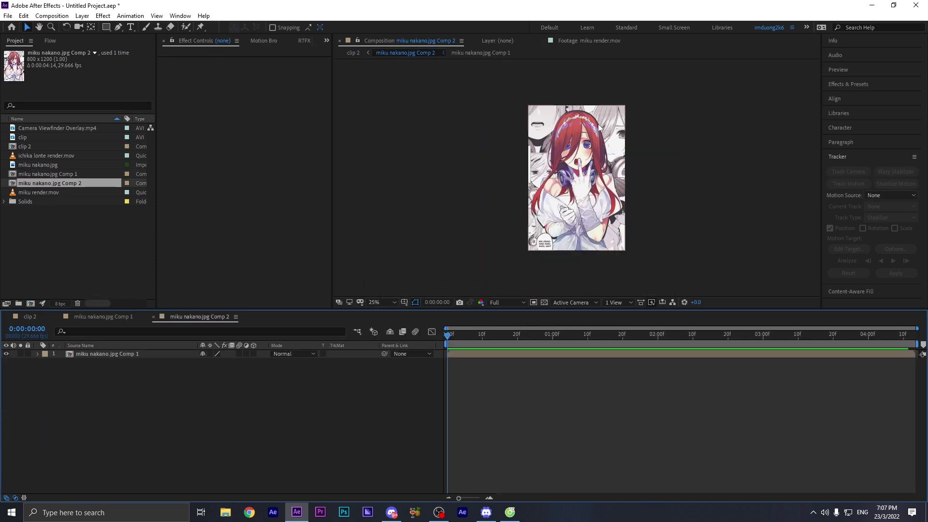
left_click(122, 355)
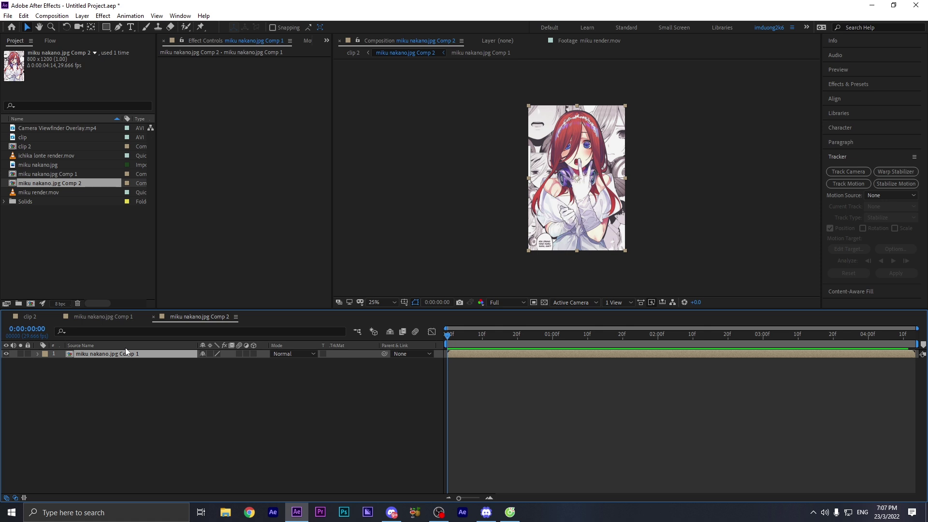
key("ctrl+space")
type("vene")
left_click(117, 364)
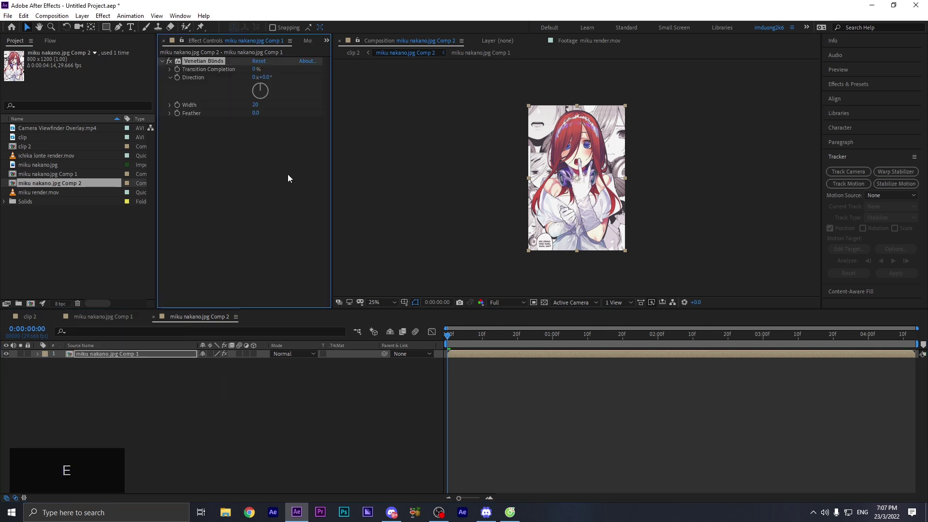
- Set the Venetian Blinds transition completion to 15% and the direction to 90°
type("15")
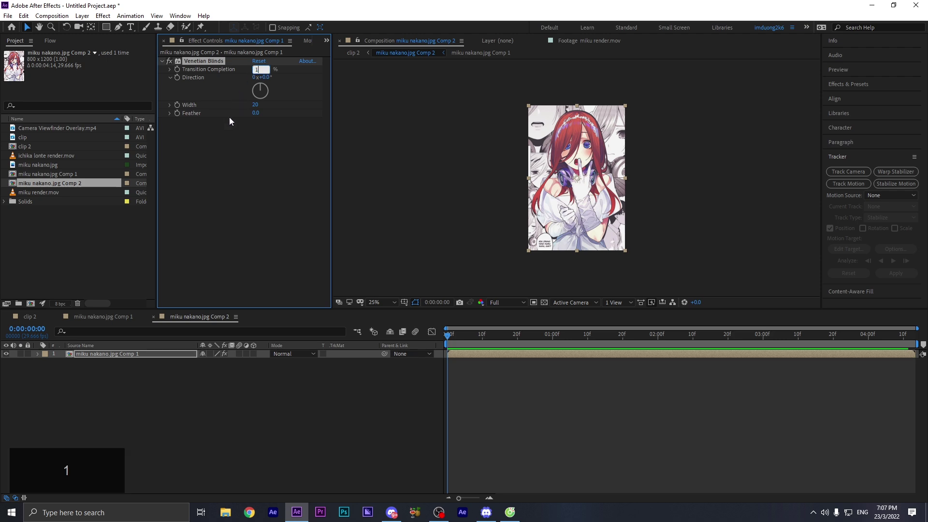
left_click(301, 180)
scroll(564, 174, "up", 2)
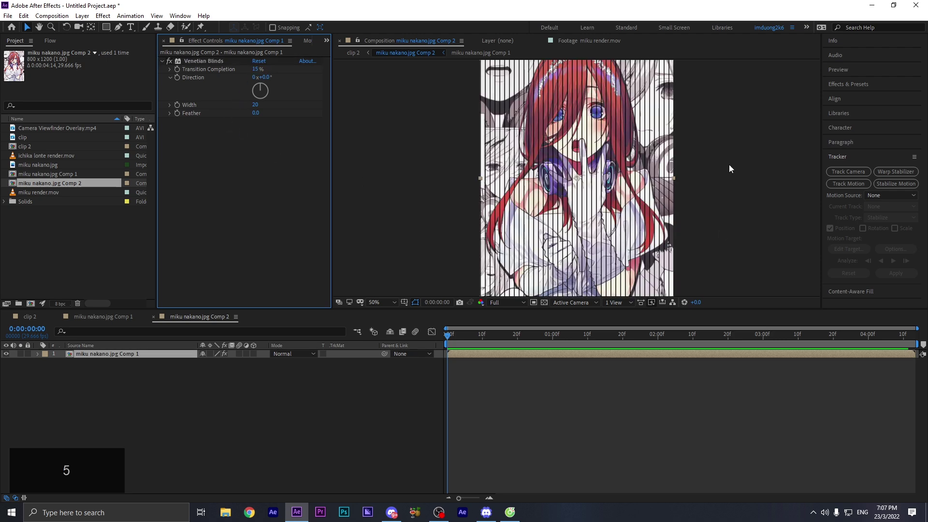
left_click_drag(260, 90, 271, 92)
left_click(265, 77)
type("90")
key("Return")
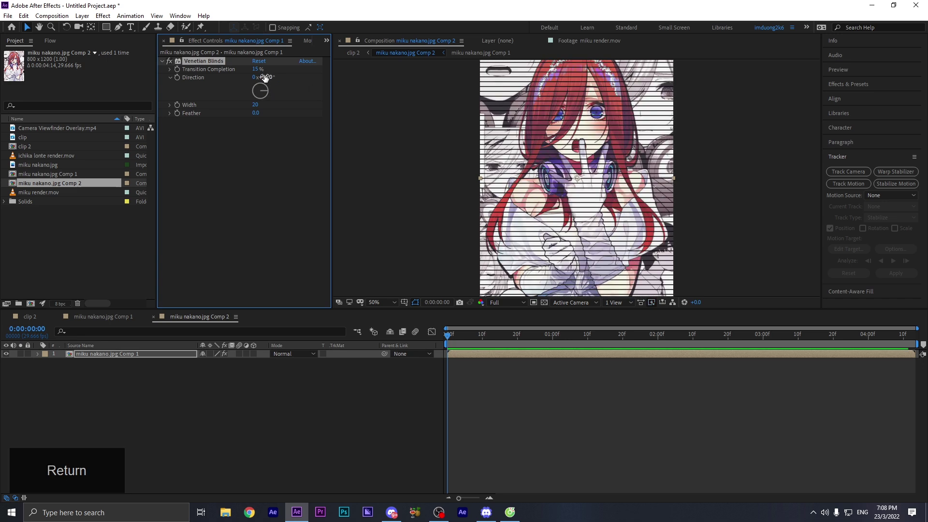
- Reduce the Venetian Blinds width to 9 for finer screen lines
mouse_move(255, 106)
left_mouse_down()
mouse_move(214, 106)
mouse_move(266, 114)
mouse_move(244, 115)
left_mouse_up()
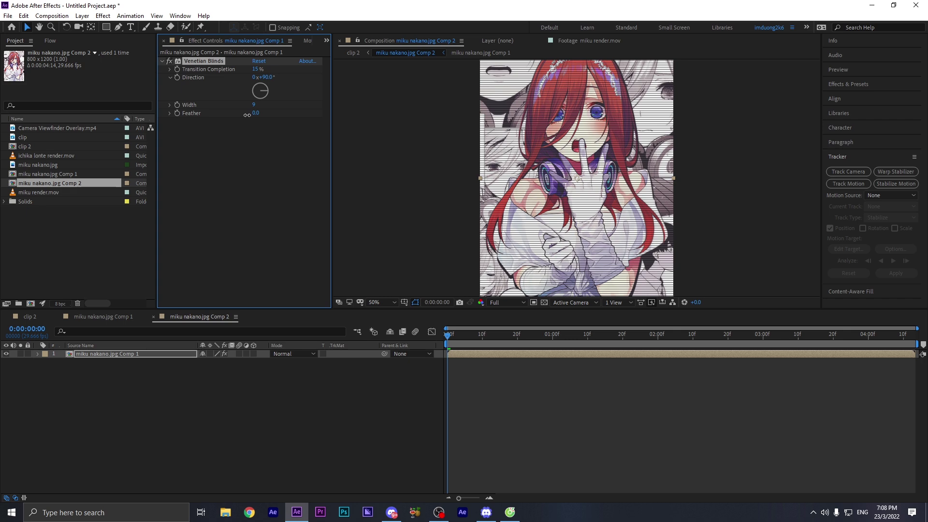
key("comma")
key("period")
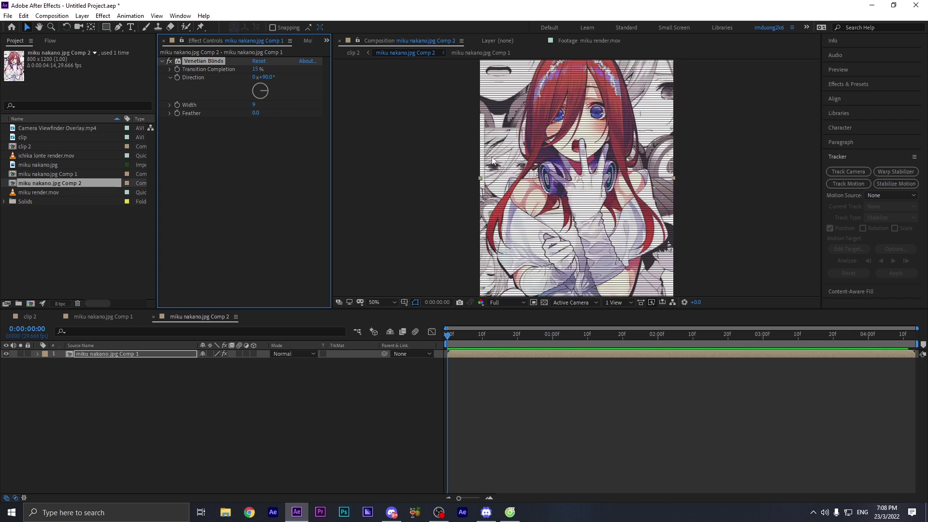
left_click(253, 138)
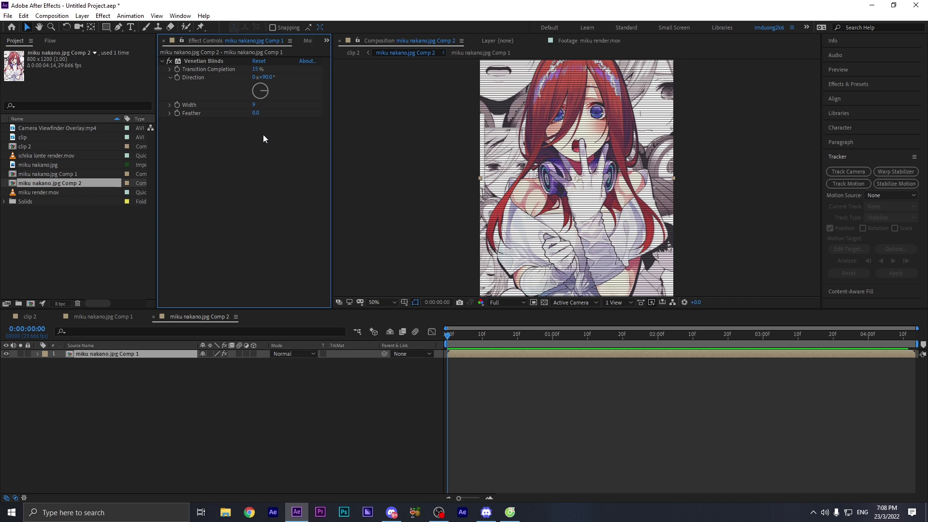
key("ctrl")
- In clip 2, apply Deep Glow to the pre-composed image layer with radius 598 and Unmult enabled
left_click(29, 316)
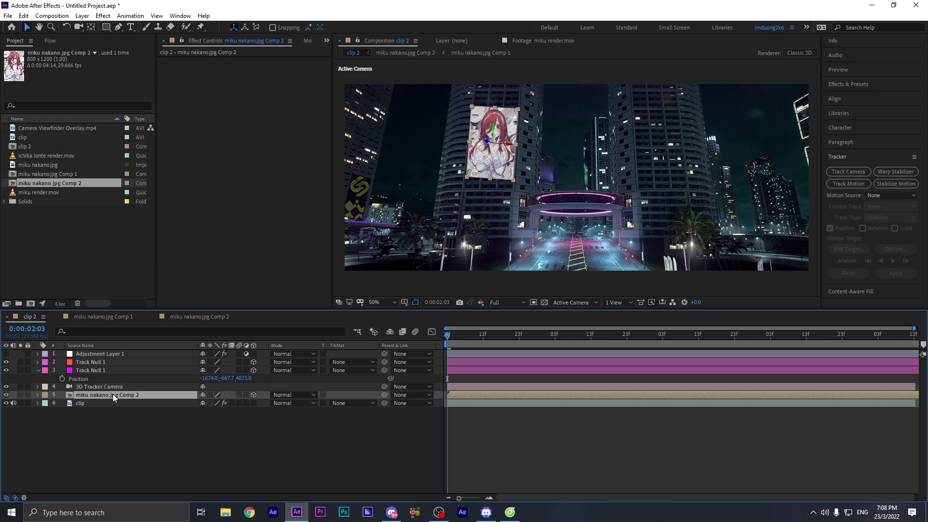
key("ctrl+space")
type("dee")
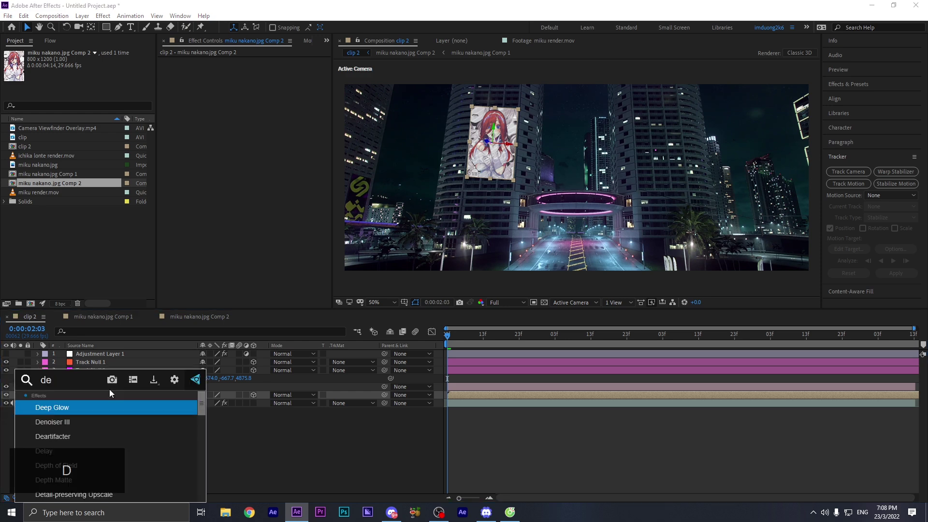
left_click(89, 406)
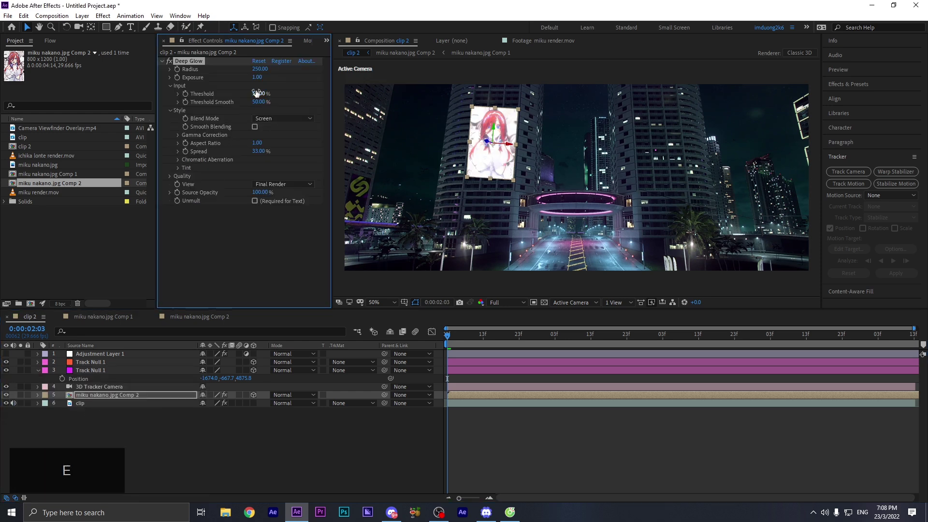
left_click_drag(260, 70, 428, 73)
left_click(255, 201)
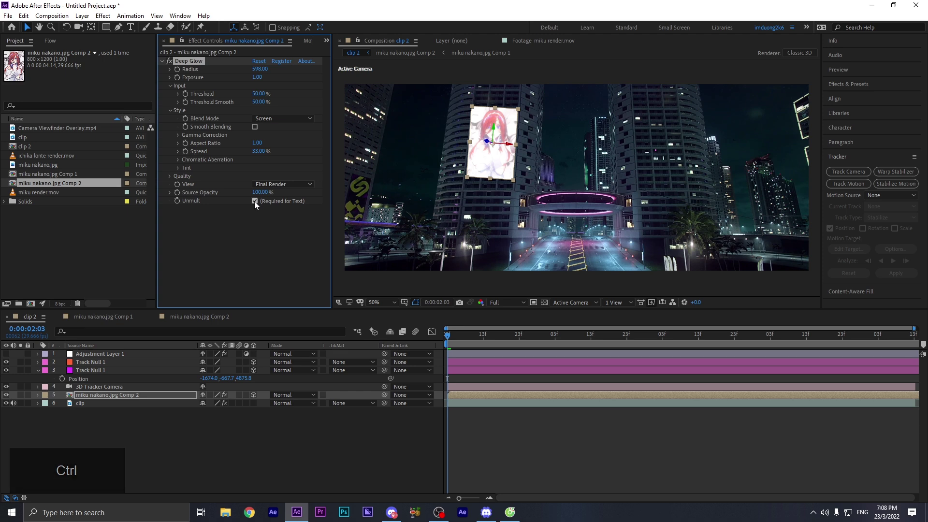
left_click(602, 431)
left_click(486, 144)
left_click(485, 145)
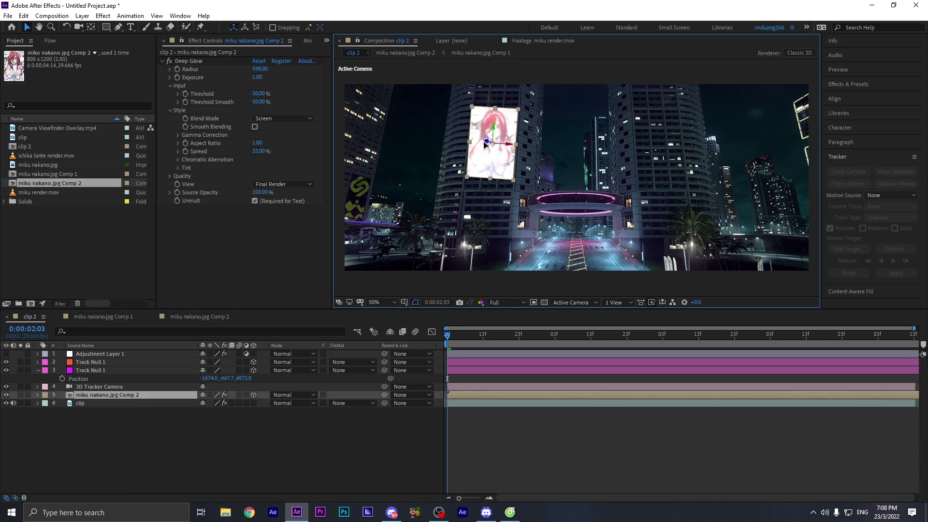
- Try a Deep Glow radius of 976, undo it and remove Deep Glow from the image layer
left_click_drag(260, 69, 300, 68)
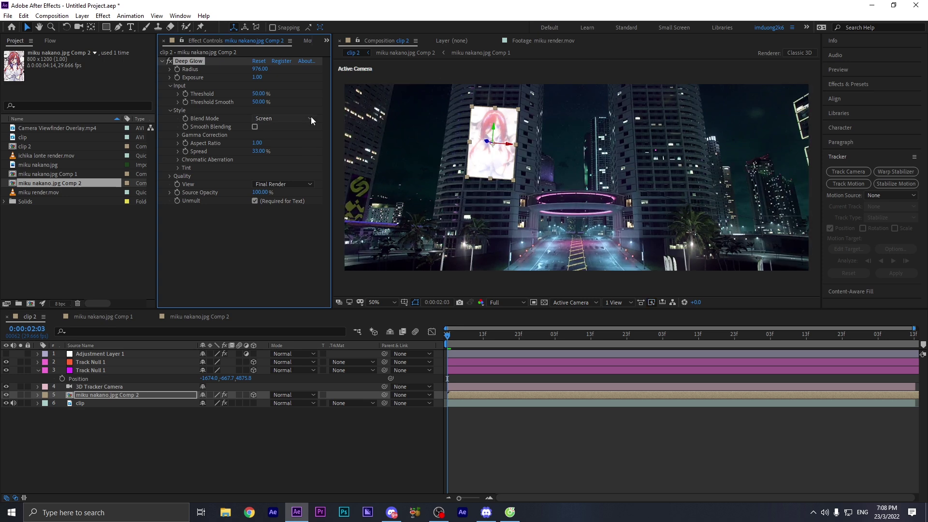
key("ctrl+z")
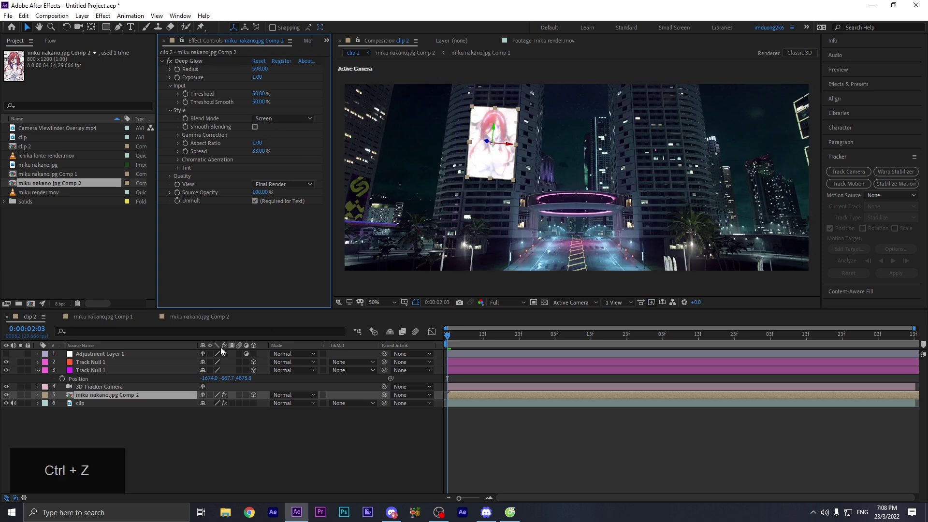
left_click(197, 63)
key("Delete")
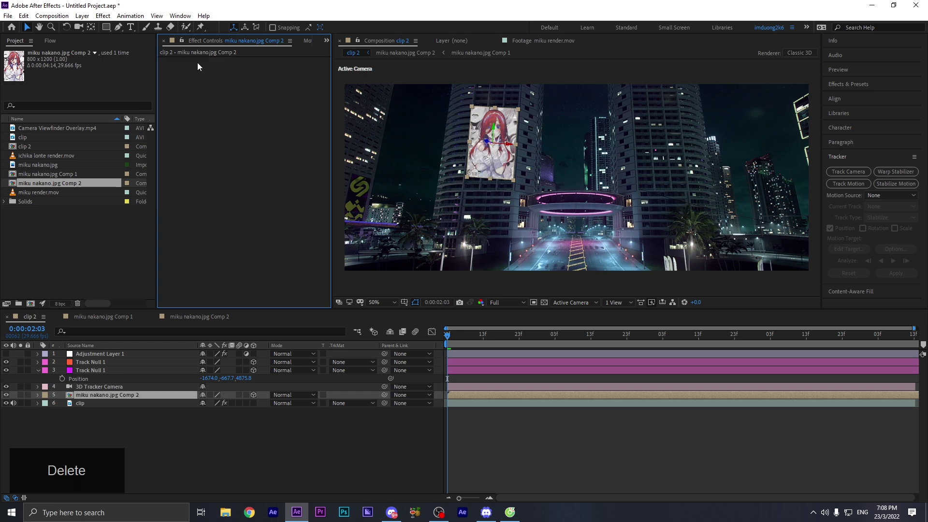
- Reopen miku nakano.jpg Comp 2 from the image layer in clip 2
left_click(640, 462)
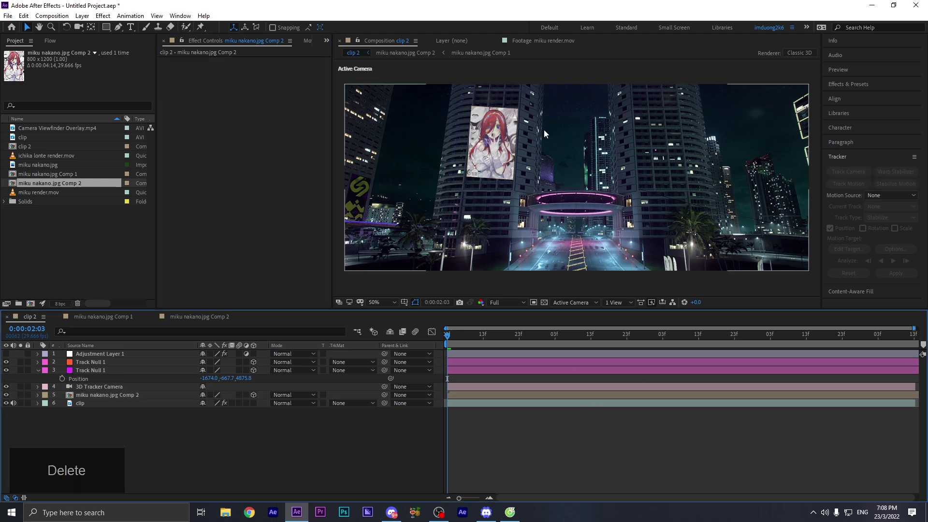
left_click(497, 138)
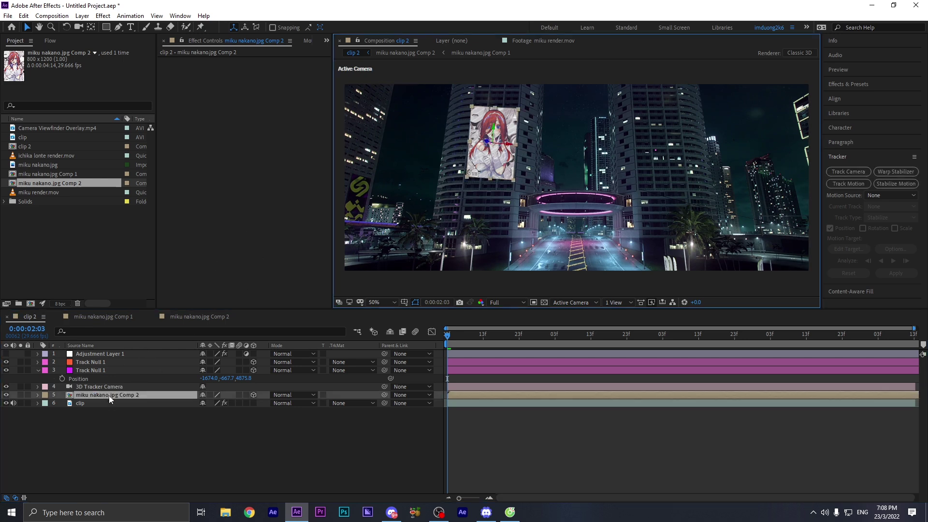
double_click(109, 395)
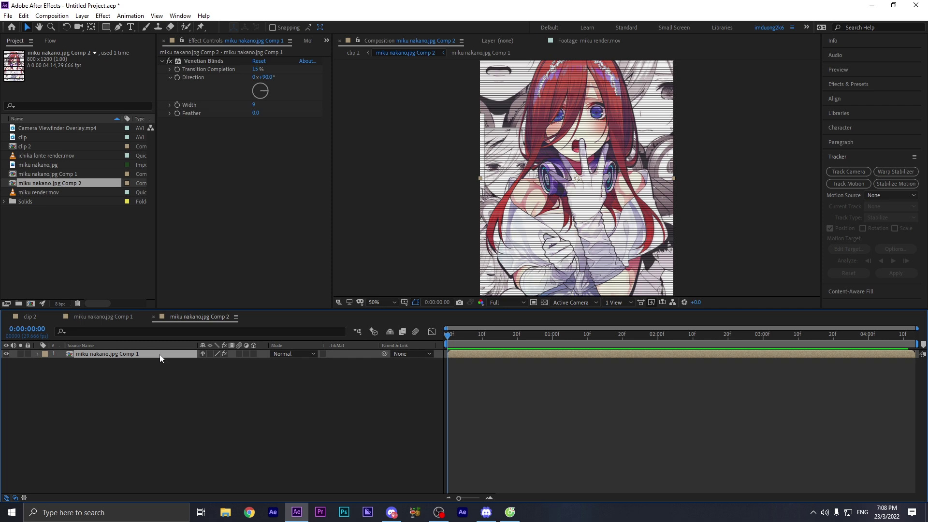
right_click(193, 399)
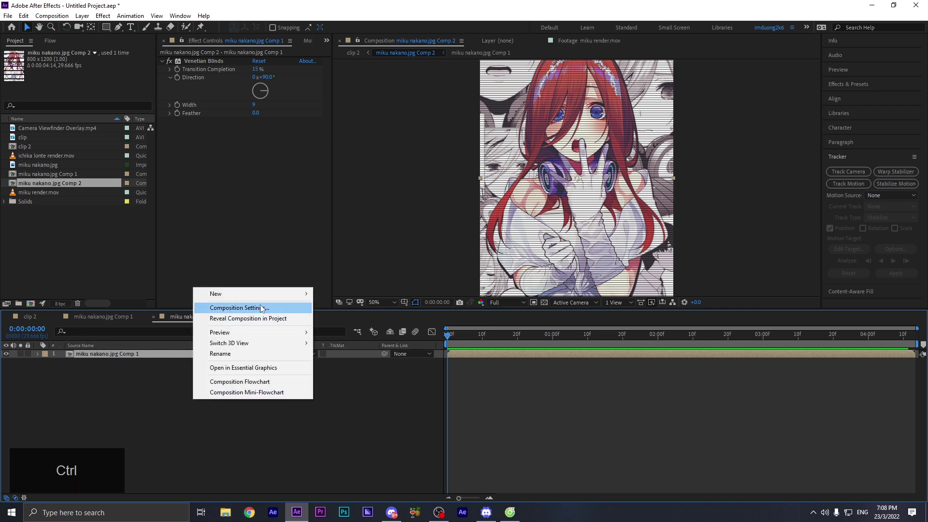
mouse_move(281, 295)
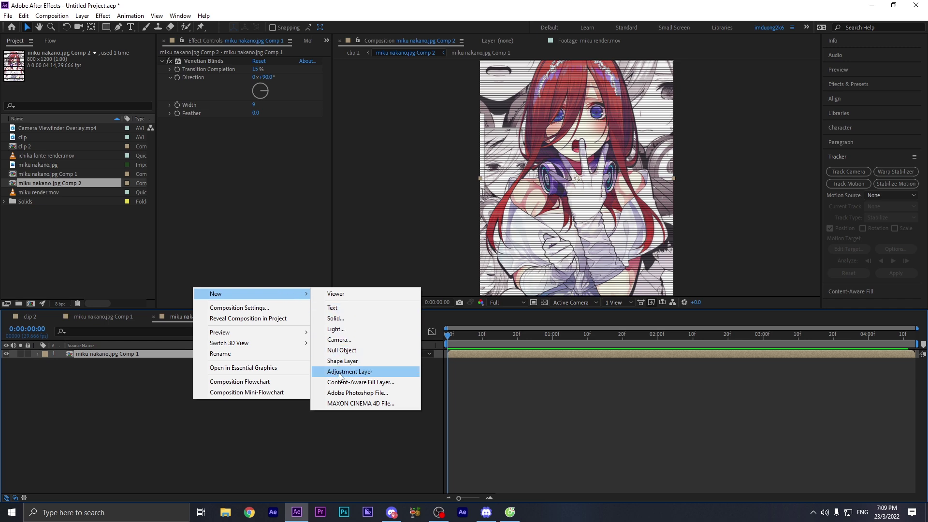
left_click(273, 199)
- Apply the S_Flicker effect to the image layer inside miku nakano.jpg Comp 2
key("ctrl+space")
type("s")
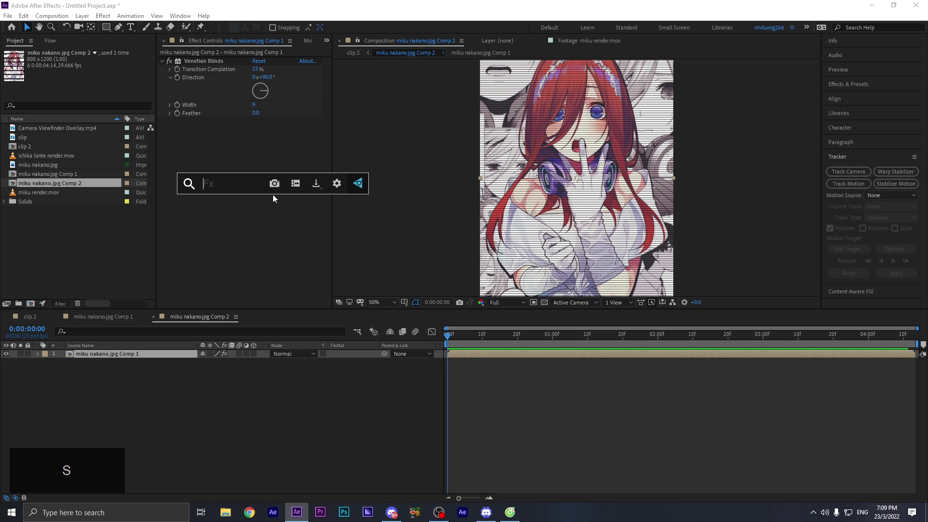
type("_flick")
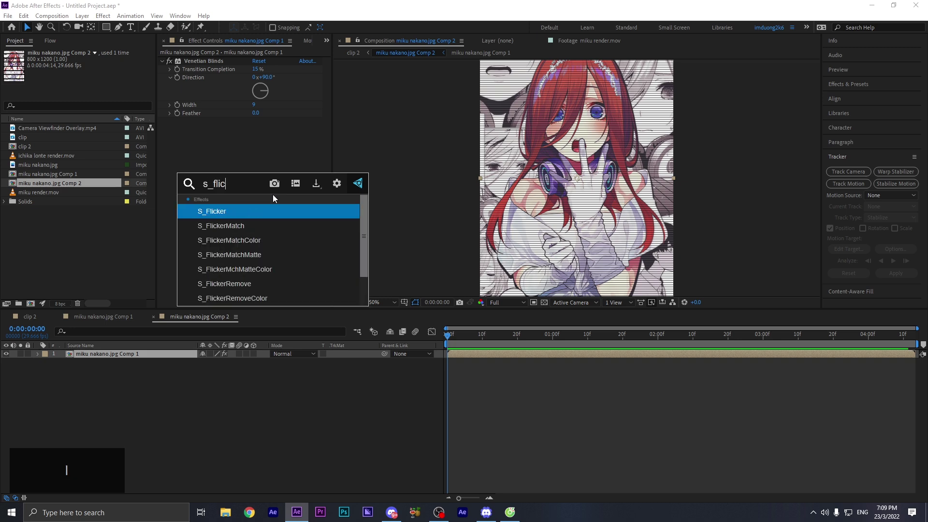
left_click(287, 215)
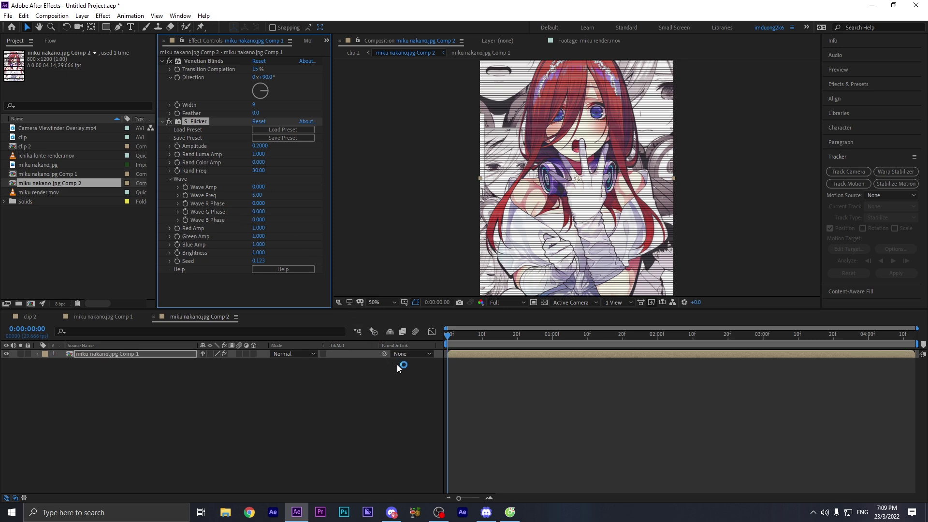
- Play back the flickering image at Third preview resolution and return to clip 2
left_click(507, 302)
left_click(505, 347)
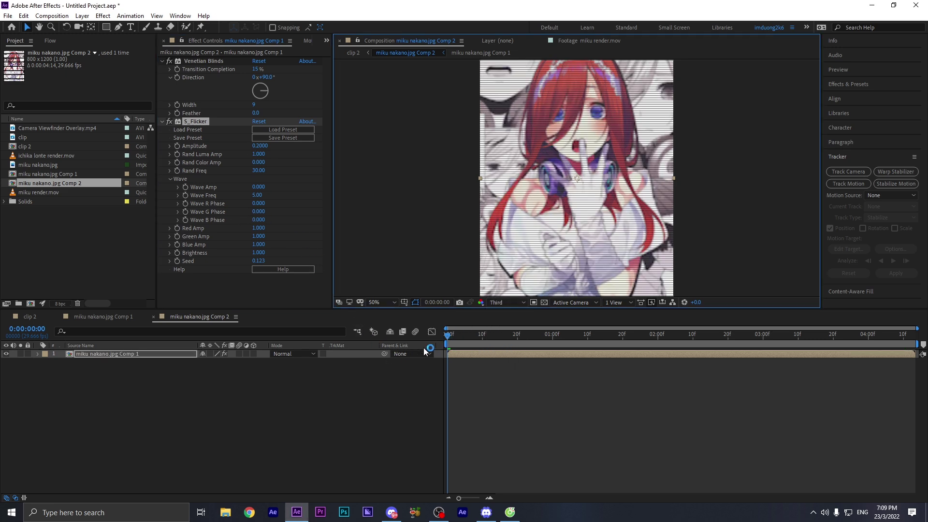
key("space")
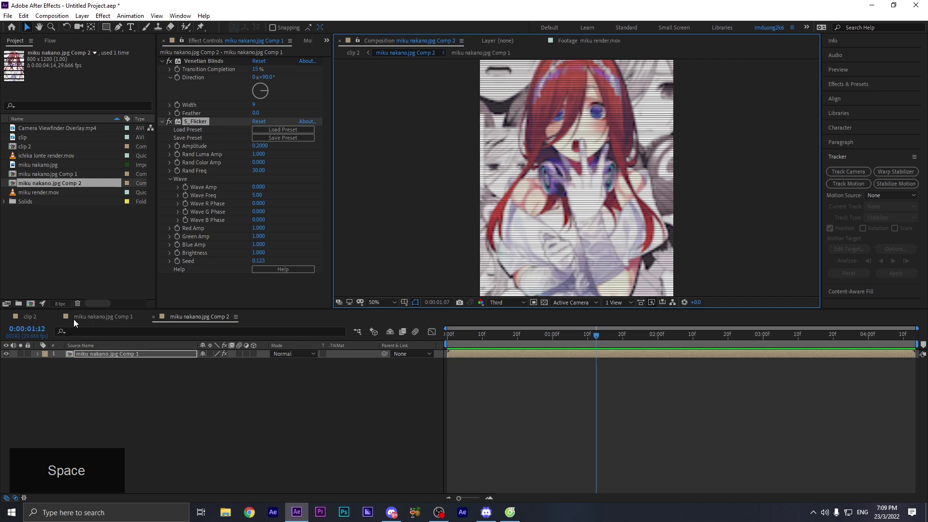
left_click(29, 317)
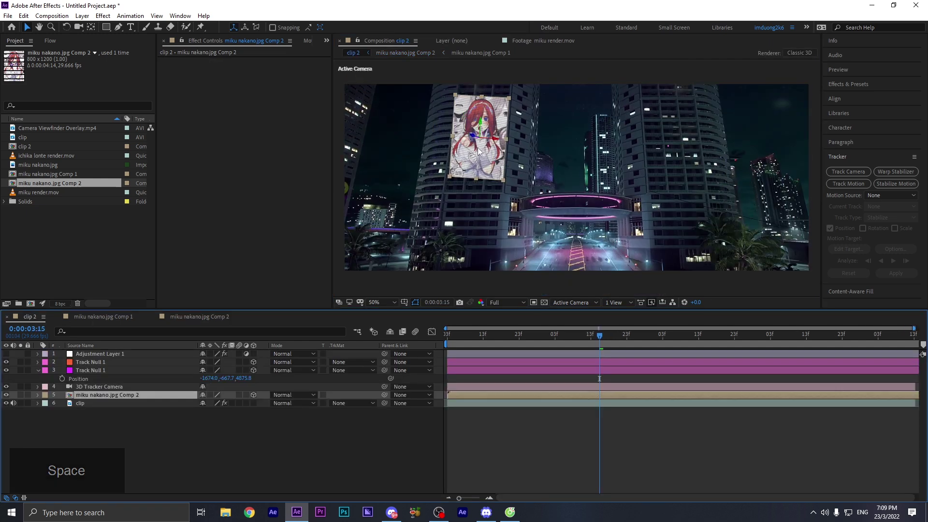
left_click(134, 430)
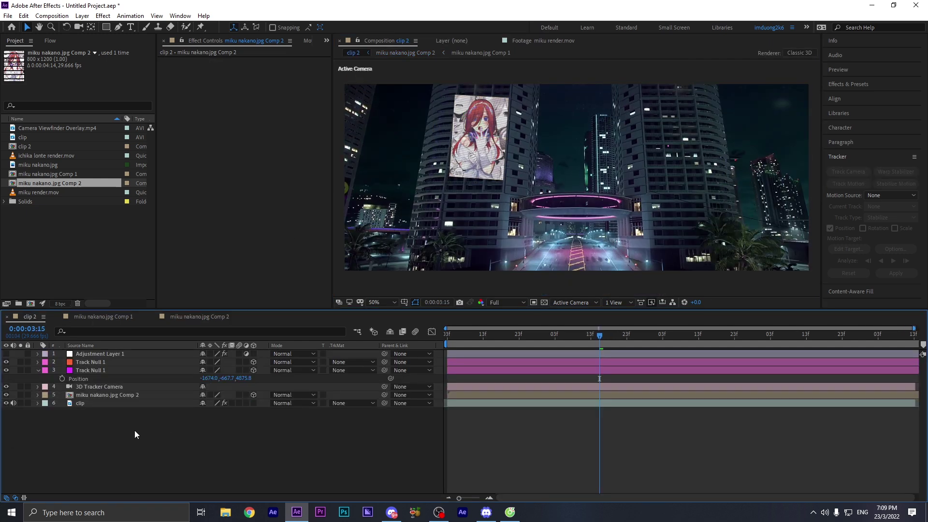
- Create a new adjustment layer in clip 2 and name it CC
right_click(135, 430)
mouse_move(225, 333)
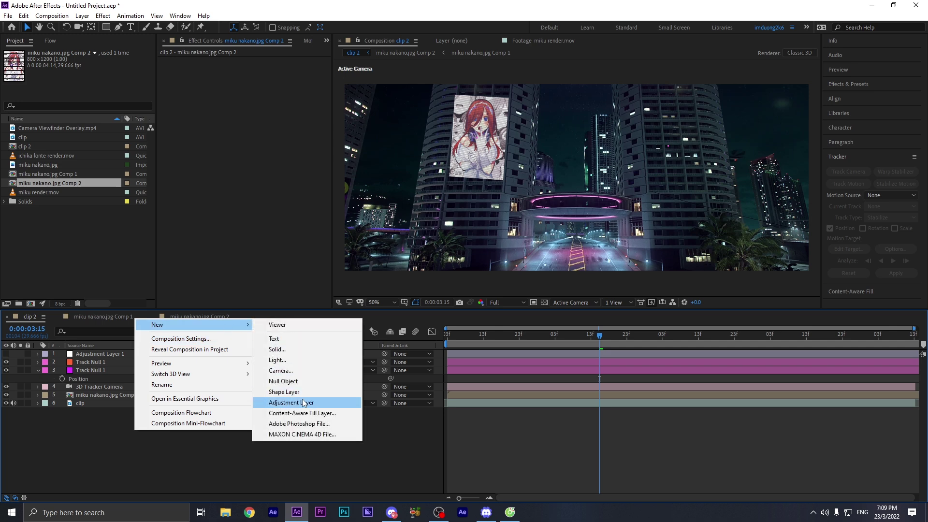
left_click(295, 403)
key("Return")
type("CC")
key("Return")
- Apply the Deep Glow effect to the CC adjustment layer
key("ctrl+space")
type("dd")
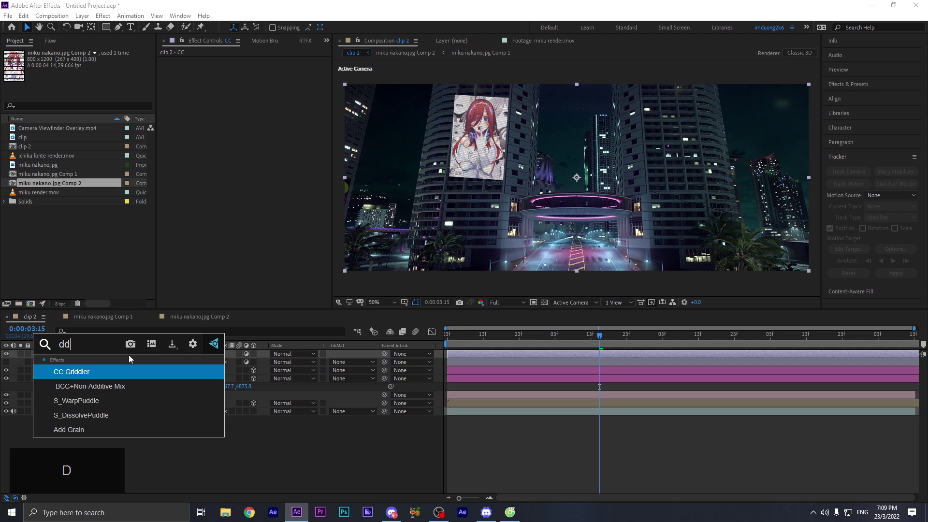
key("BackSpace")
type("ee")
left_click(130, 370)
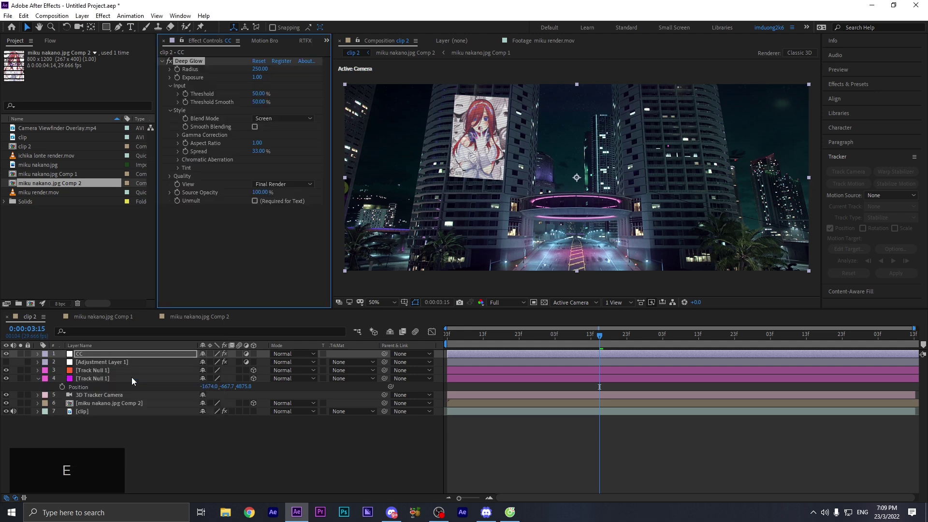
- Set Deep Glow's radius to 1000 and its exposure to 0.5 on the CC layer
left_click_drag(260, 68, 858, 119)
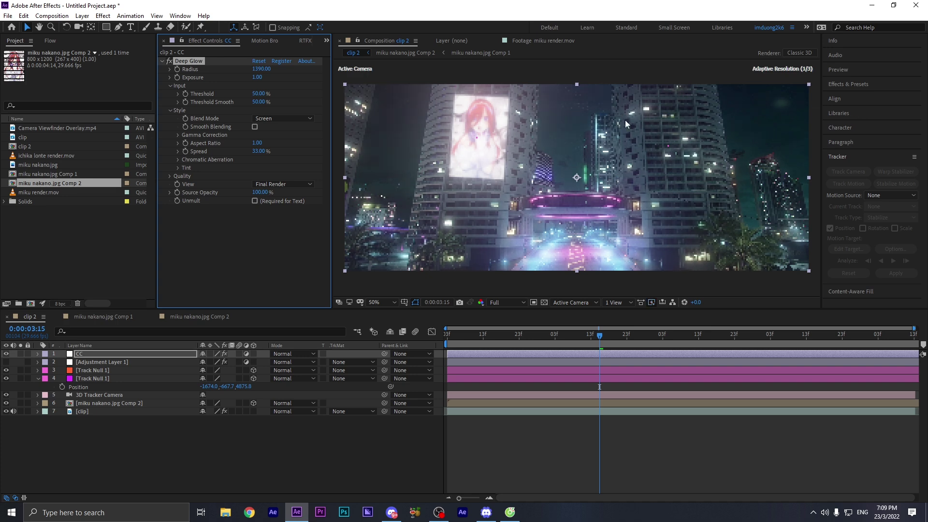
left_click(259, 68)
type("1000")
key("Tab")
type("0.5")
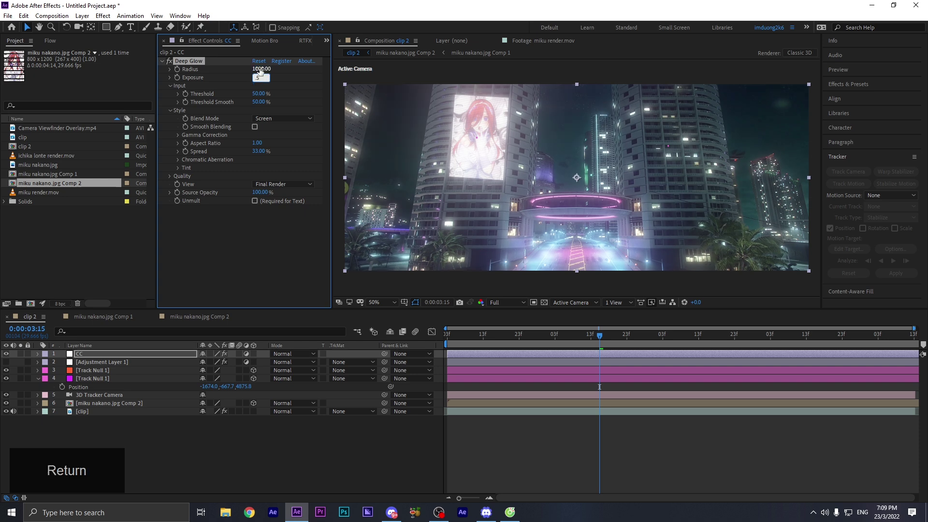
key("Return")
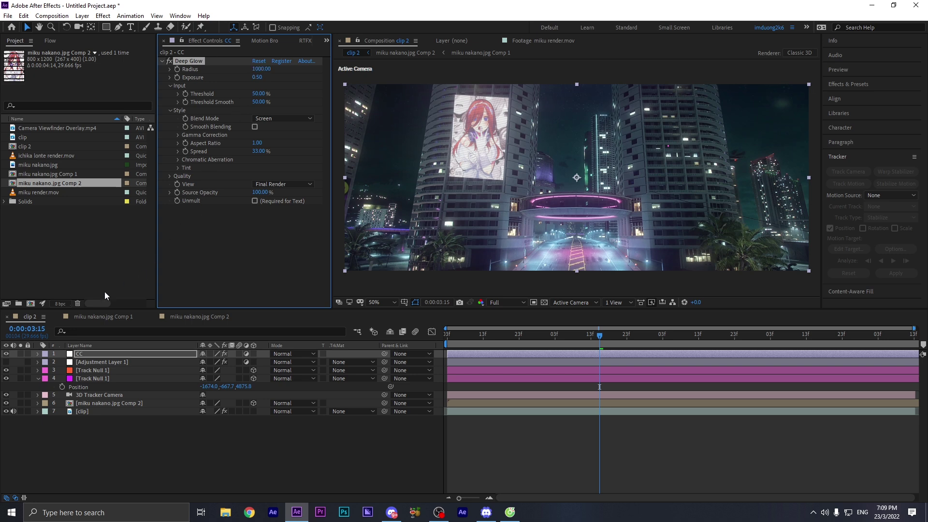
- Turn on the visibility of Adjustment Layer 1 in clip 2
left_click(7, 363)
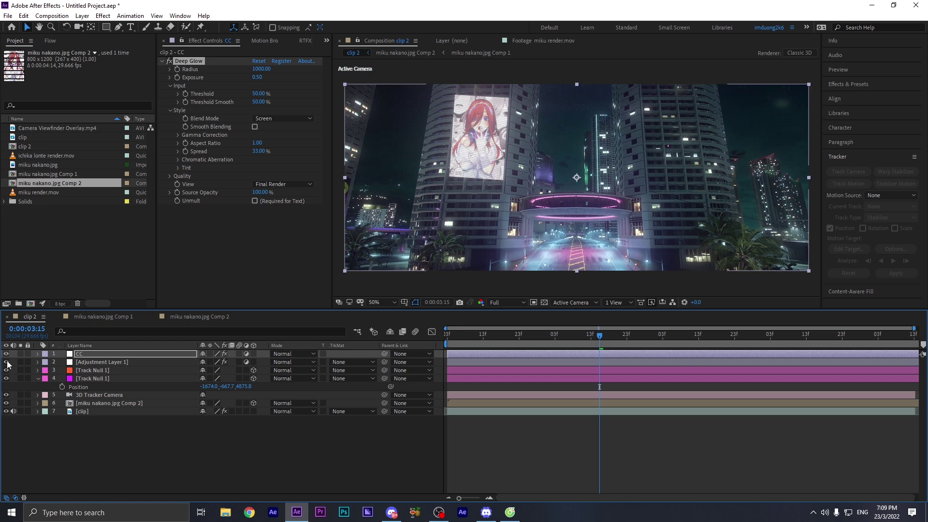